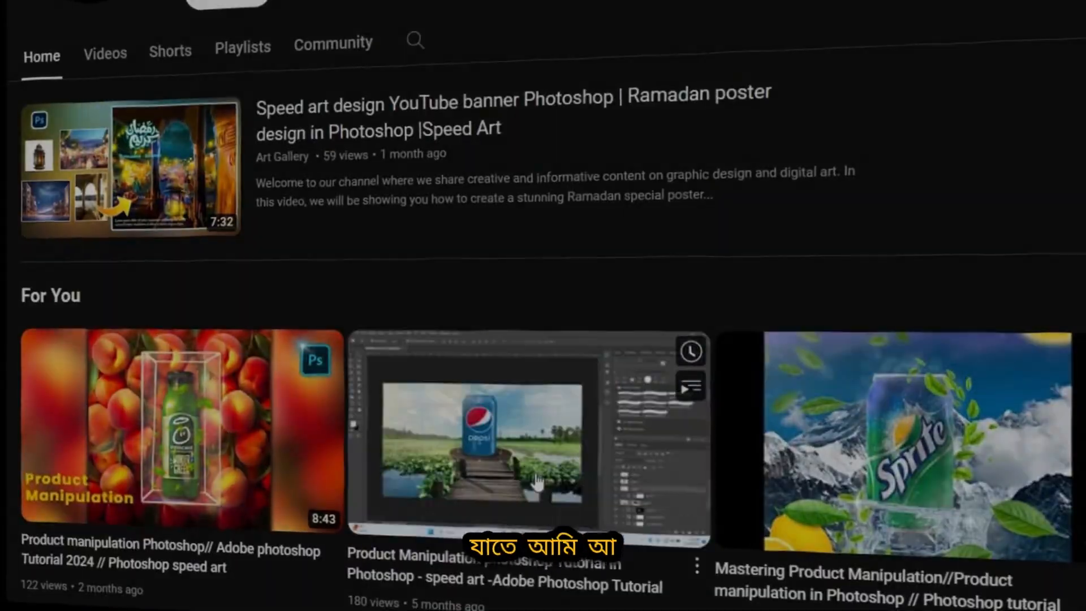
Subscribe to the Art Gallery channel and turn on all of its notifications
{"action": "left_click", "coordinate": [227, 328]}
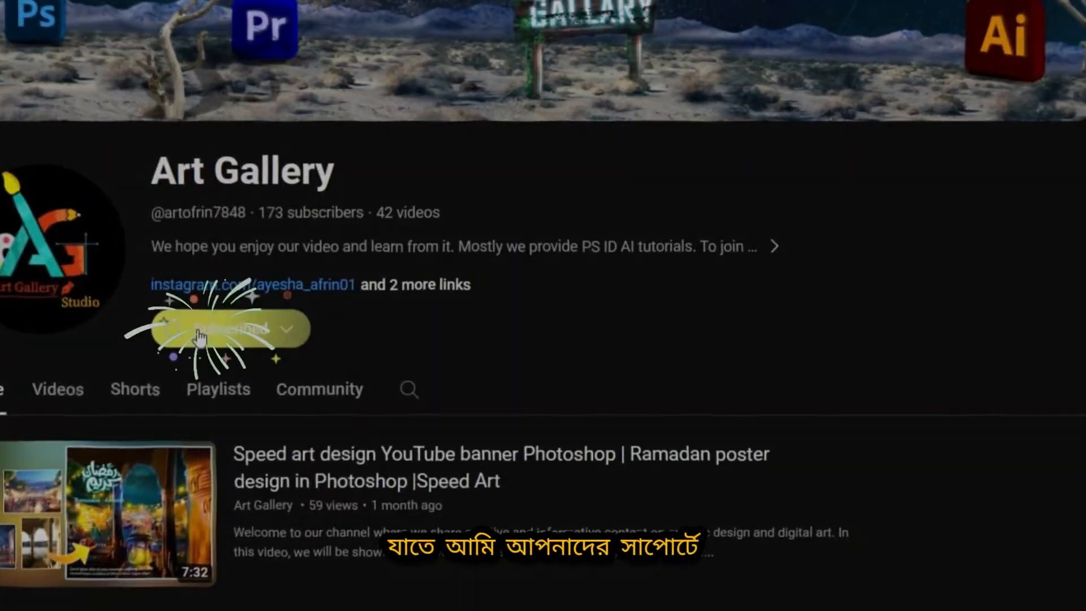
{"action": "left_click", "coordinate": [238, 327]}
{"action": "left_click", "coordinate": [248, 377]}
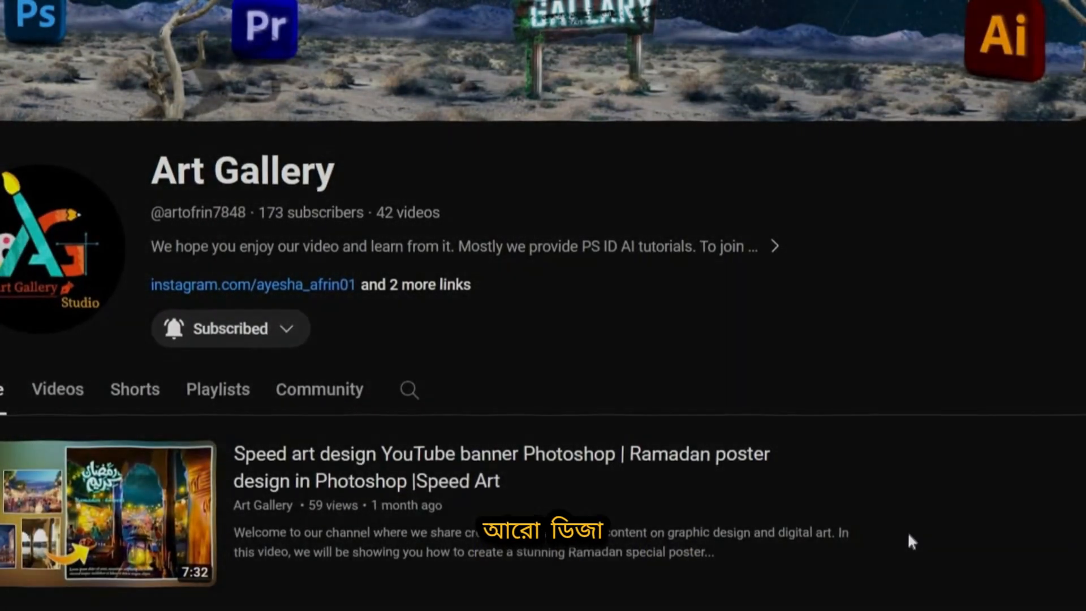
{"action": "scroll", "coordinate": [911, 544], "scroll_direction": "down", "scroll_amount": 10}
{"action": "scroll", "coordinate": [911, 546], "scroll_direction": "up", "scroll_amount": 5}
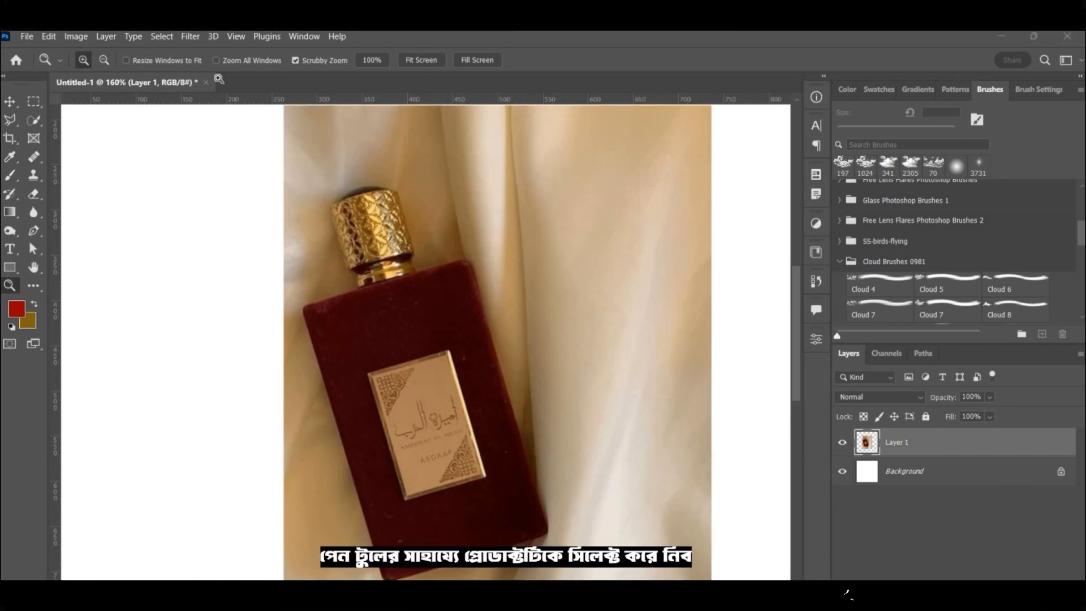
Trace the outline of the perfume bottle with the Pen tool, curving around the cap, corners and neck
{"action": "right_click", "coordinate": [34, 230]}
{"action": "left_click", "coordinate": [97, 225]}
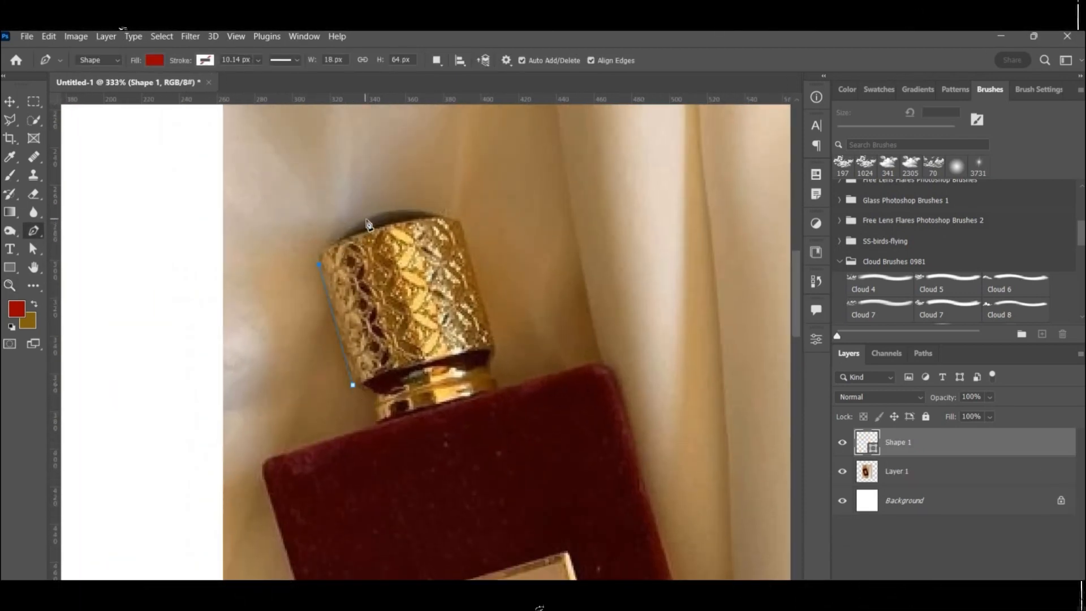
{"action": "left_click_drag", "start_coordinate": [367, 218], "coordinate": [420, 192]}
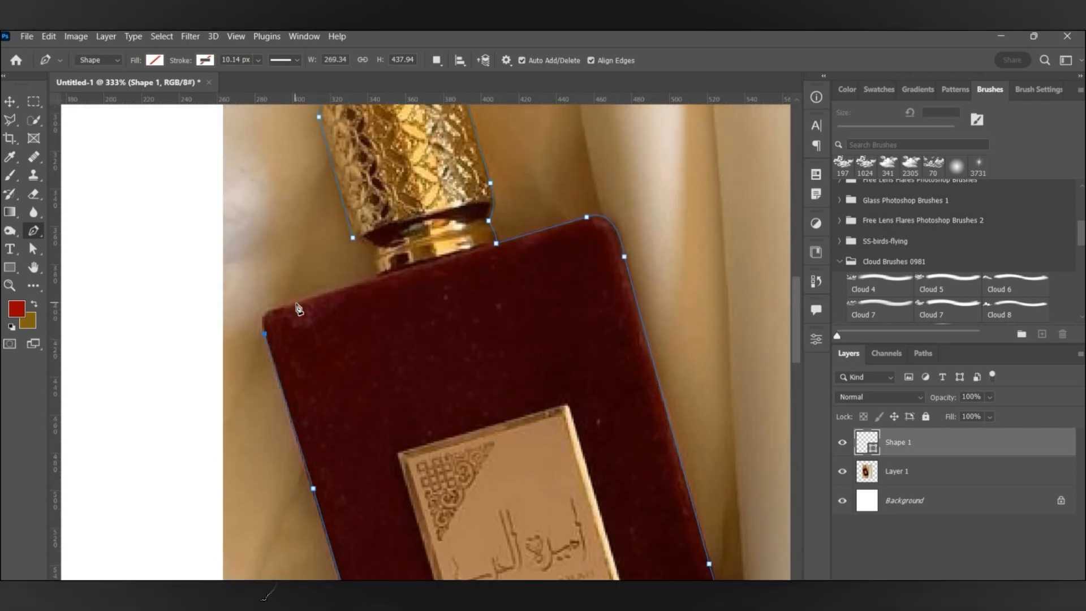
{"action": "left_click_drag", "start_coordinate": [273, 311], "coordinate": [296, 307]}
{"action": "left_click", "coordinate": [376, 279]}
{"action": "left_click_drag", "start_coordinate": [380, 245], "coordinate": [396, 239]}
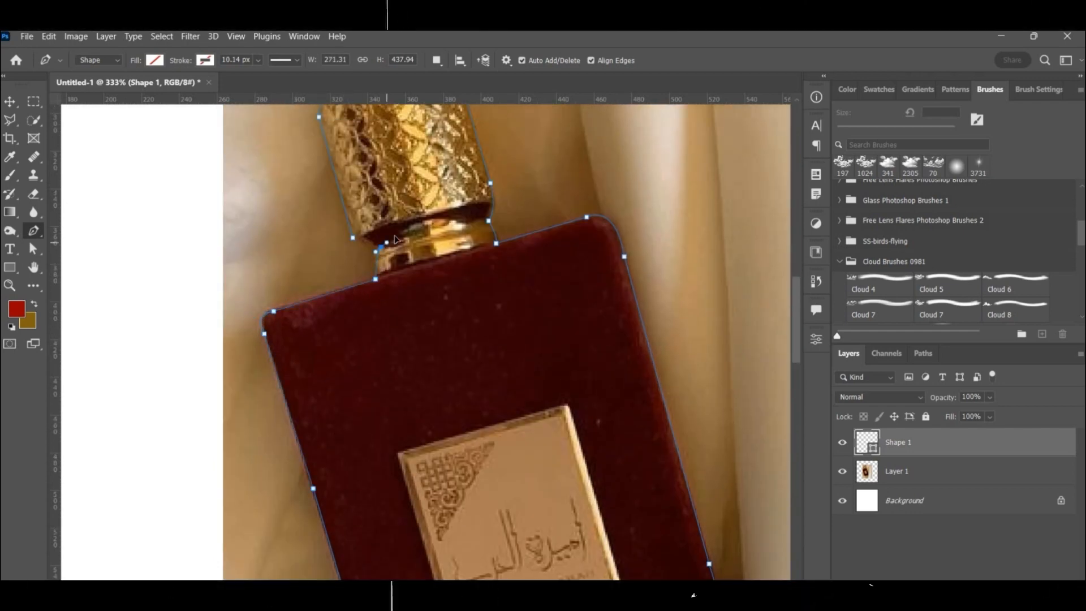
Close the bottle outline into a new selection with 0-pixel feather and copy the bottle from Layer 1 to its own layer
{"action": "left_click", "coordinate": [353, 238]}
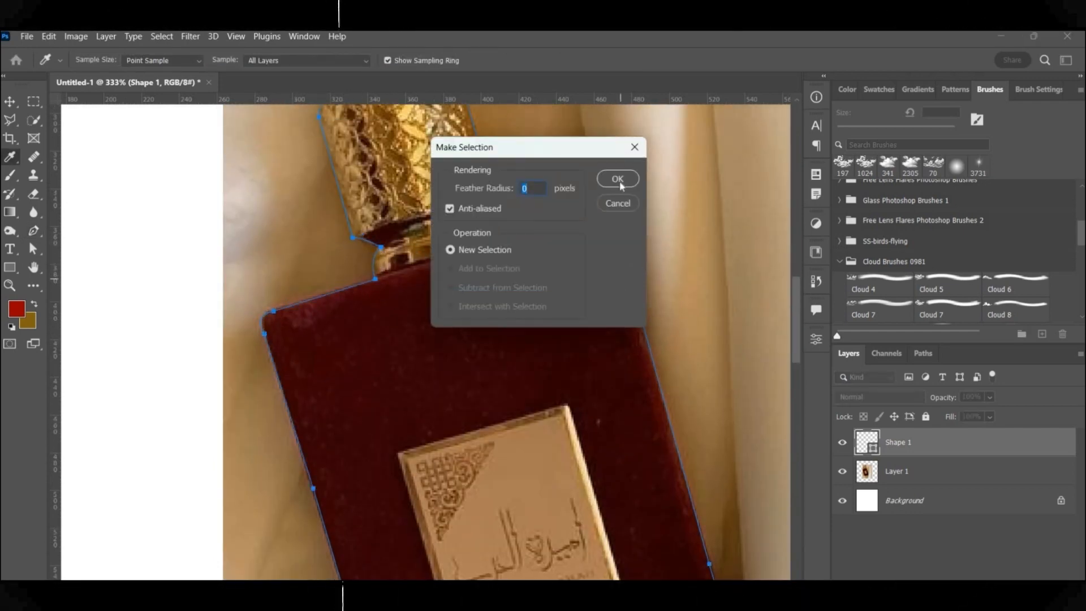
{"action": "left_click", "coordinate": [619, 177]}
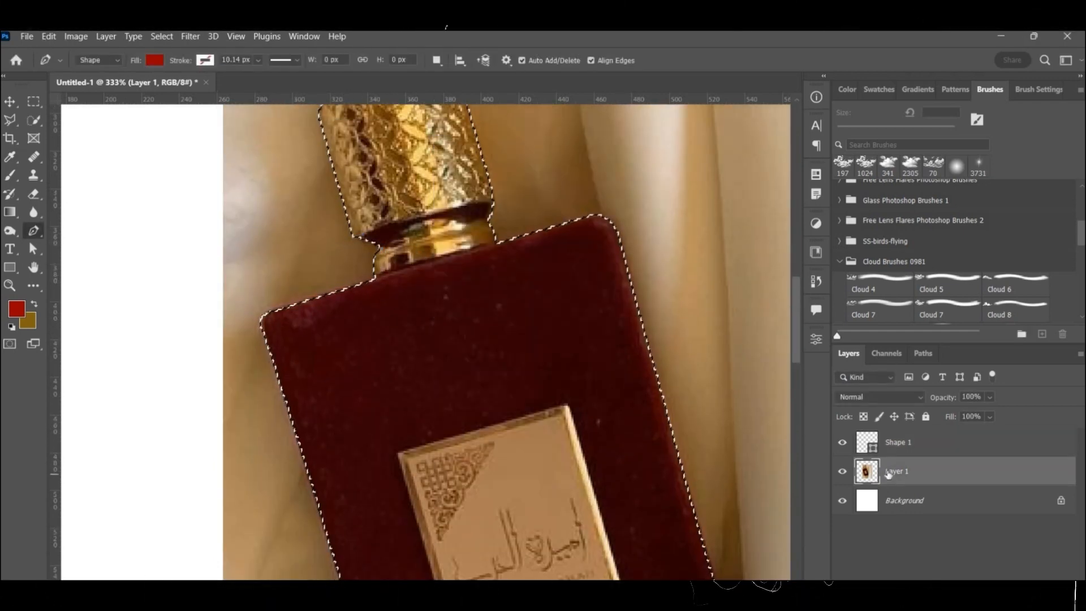
{"action": "key", "text": "ctrl+j"}
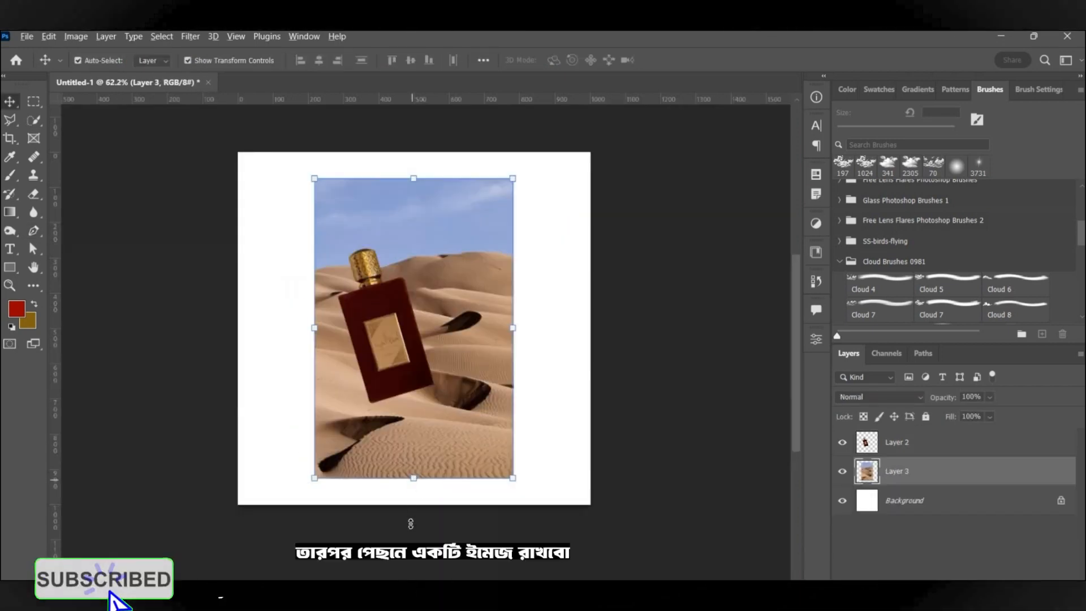
Scale the desert image behind the bottle to 177.30% so that it spans the canvas width
{"action": "left_click_drag", "start_coordinate": [410, 523], "coordinate": [458, 577]}
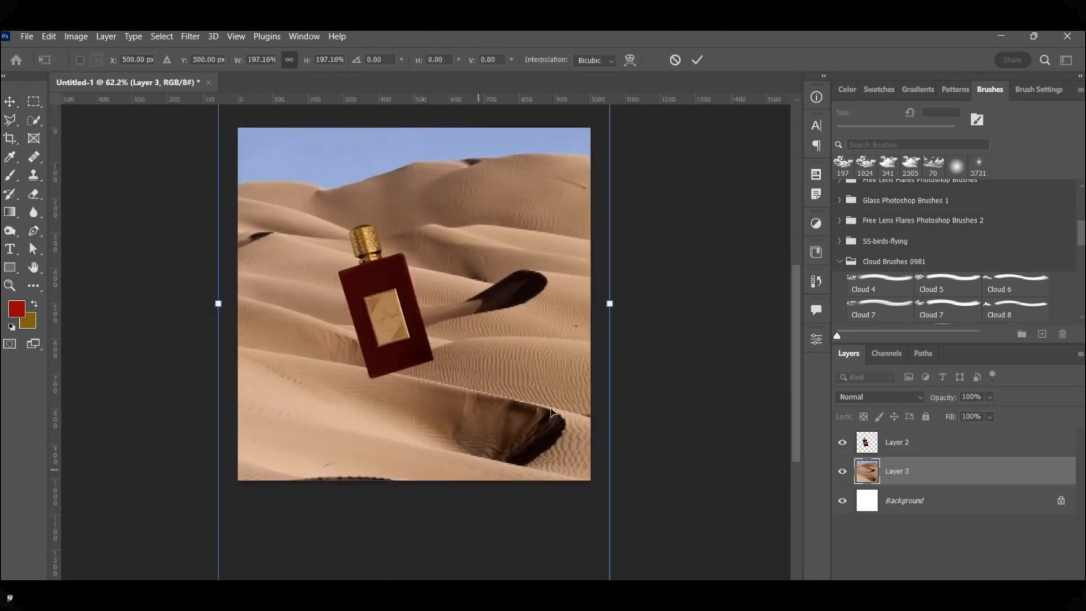
{"action": "left_click_drag", "start_coordinate": [609, 303], "coordinate": [590, 303]}
{"action": "scroll", "coordinate": [712, 107], "scroll_direction": "up", "scroll_amount": 1}
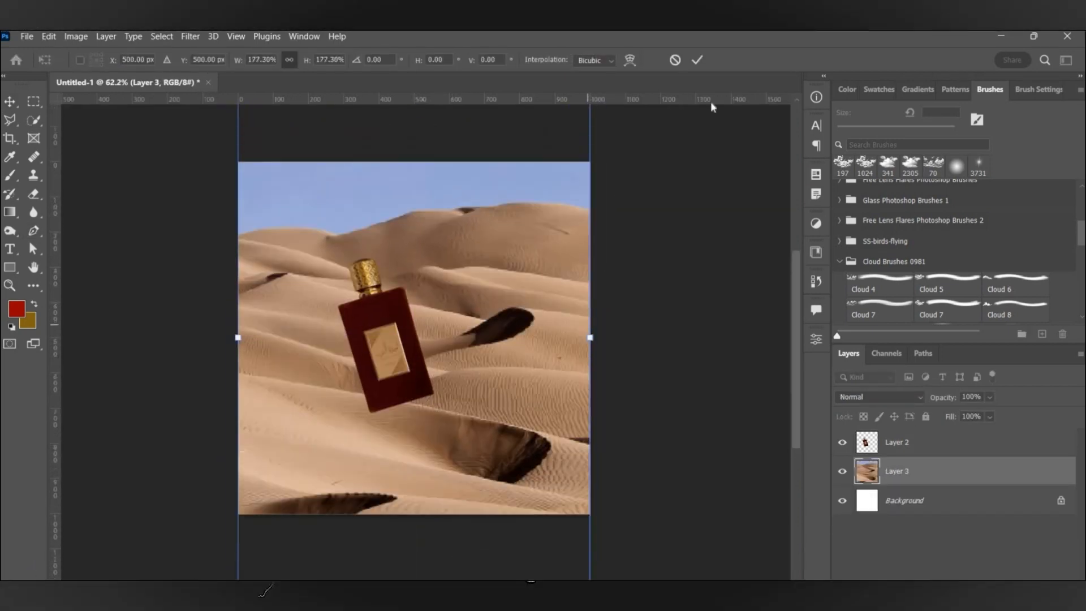
{"action": "left_click", "coordinate": [697, 61]}
Move the desert image lower to show more sky and scale the bottle to 139.71%
{"action": "left_click", "coordinate": [670, 186]}
{"action": "scroll", "coordinate": [437, 317], "scroll_direction": "up", "scroll_amount": 1}
{"action": "left_click_drag", "start_coordinate": [438, 318], "coordinate": [437, 391]}
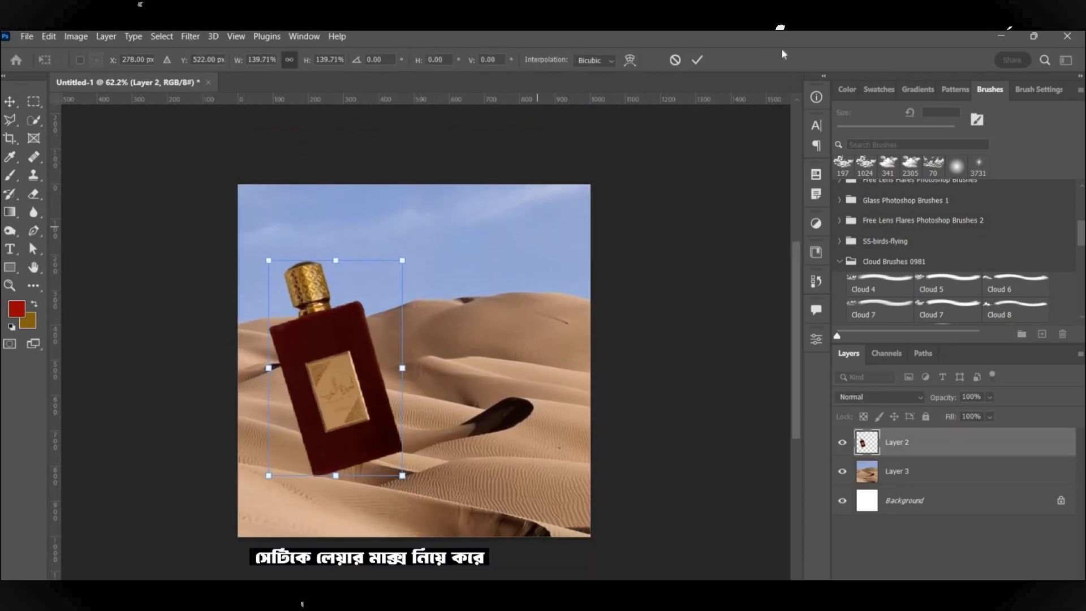
{"action": "left_click", "coordinate": [697, 60]}
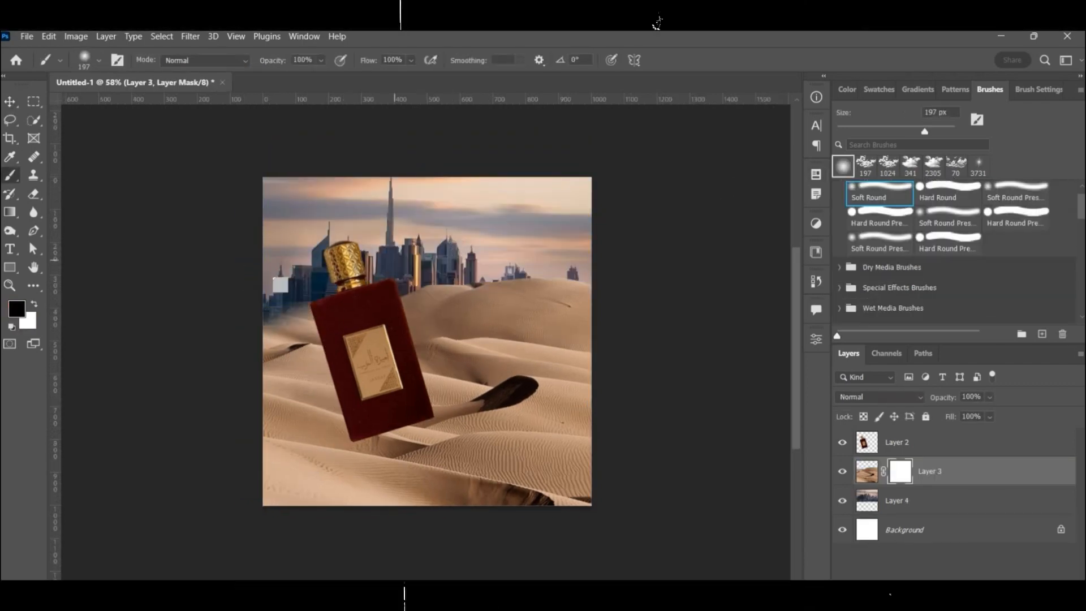
Paint the layer masks to blend the dunes' upper edge into the city skyline and the bottle's base into the sand
{"action": "mouse_move", "coordinate": [266, 323]}
{"action": "left_mouse_down"}
{"action": "mouse_move", "coordinate": [538, 291]}
{"action": "mouse_move", "coordinate": [589, 309]}
{"action": "left_mouse_up"}
{"action": "left_click_drag", "start_coordinate": [447, 328], "coordinate": [271, 334]}
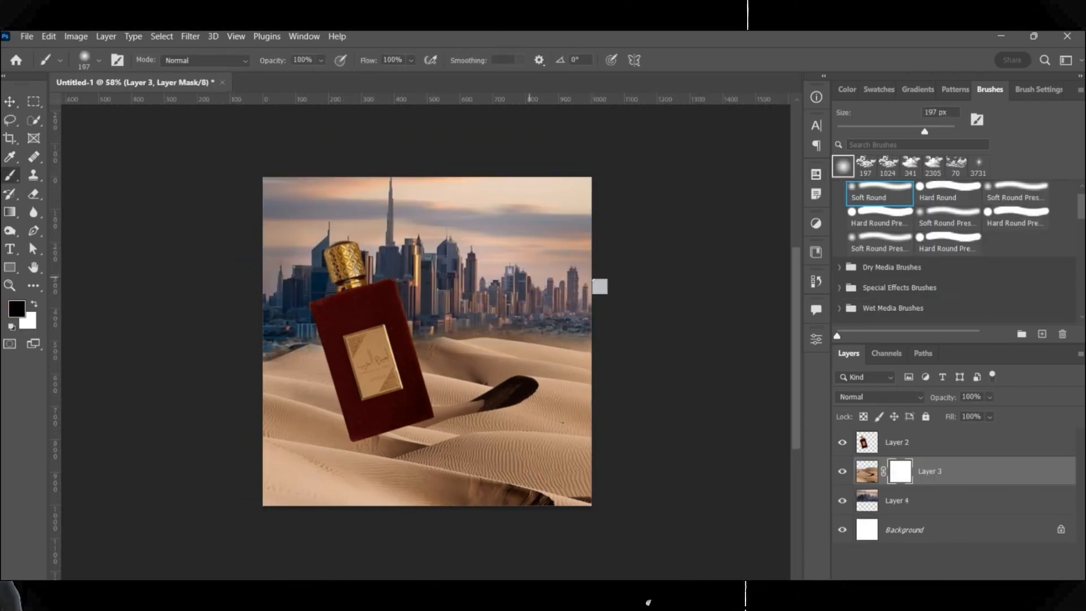
{"action": "mouse_move", "coordinate": [529, 277]}
{"action": "left_mouse_down"}
{"action": "mouse_move", "coordinate": [482, 291]}
{"action": "mouse_move", "coordinate": [603, 307]}
{"action": "left_mouse_up"}
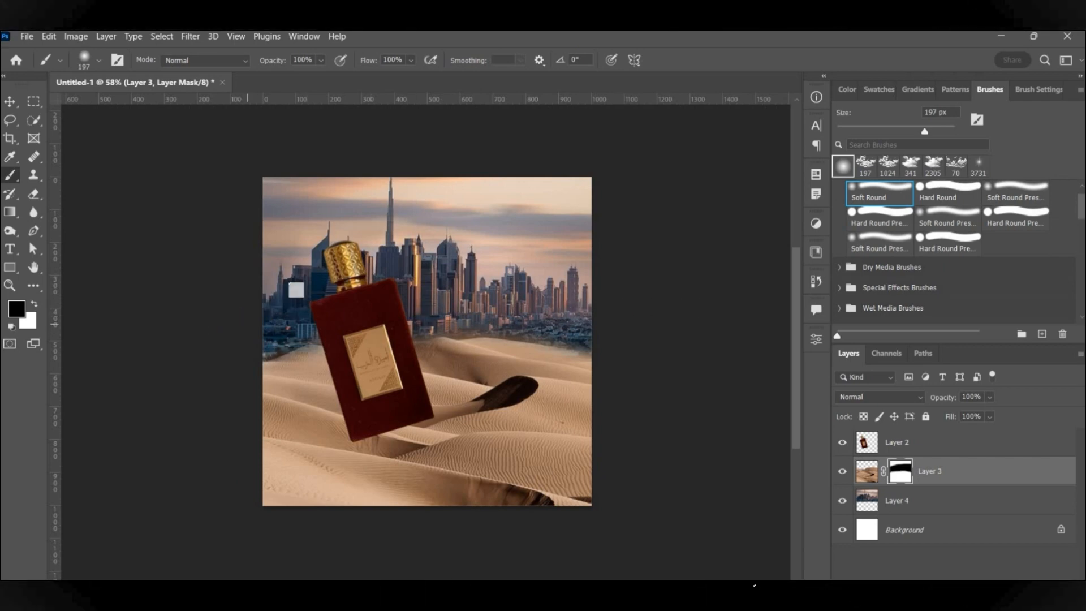
{"action": "key", "text": "x"}
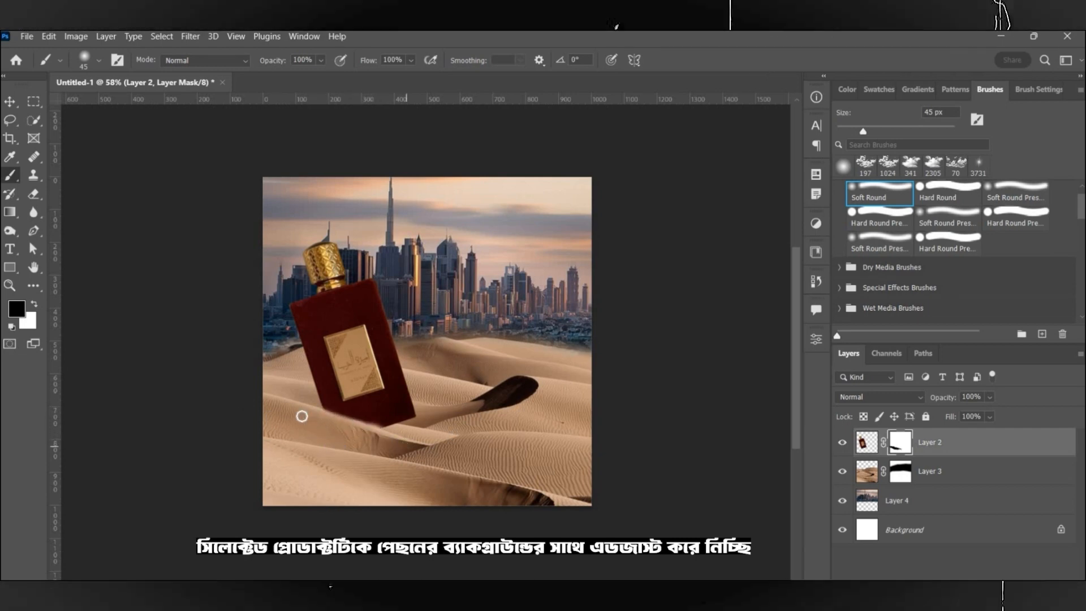
{"action": "key", "text": "x"}
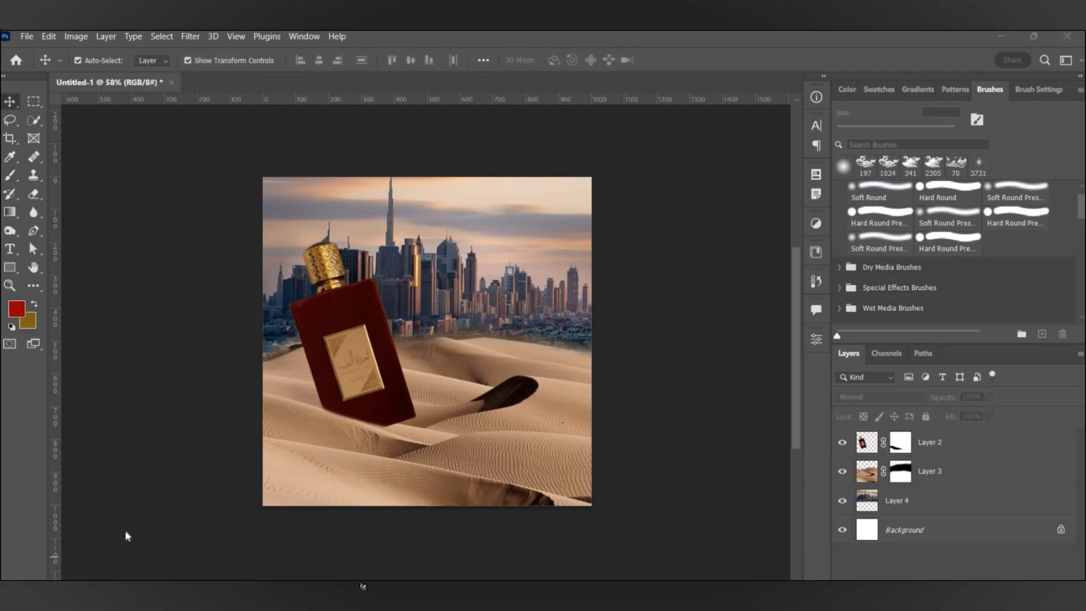
Paste the orange dune-ridge photo and move it to the right of the bottle
{"action": "key", "text": "ctrl+v"}
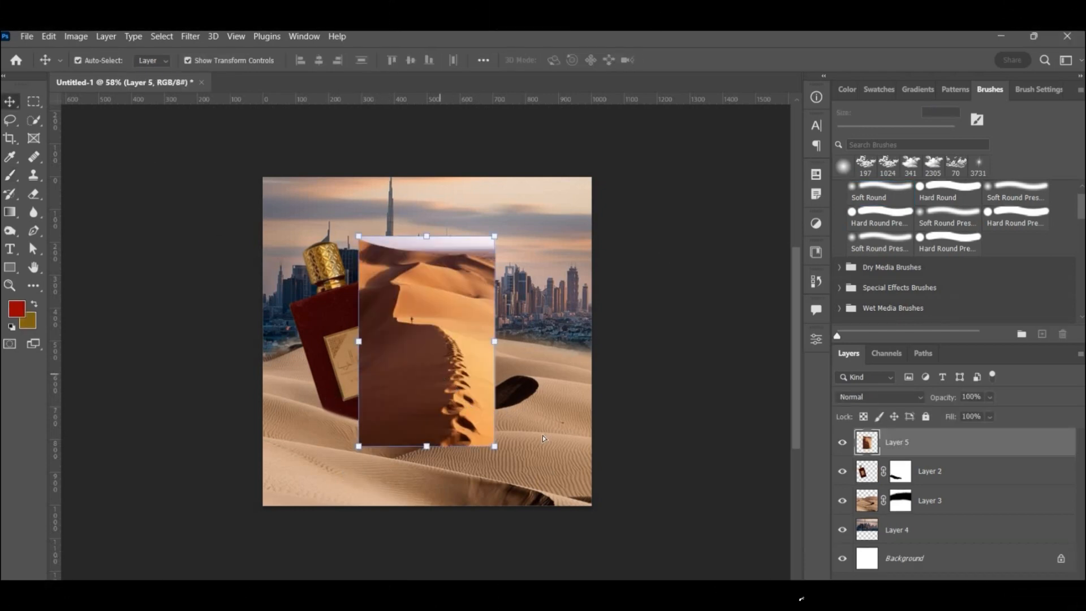
{"action": "left_click_drag", "start_coordinate": [432, 357], "coordinate": [491, 378]}
{"action": "right_click", "coordinate": [491, 378]}
{"action": "key", "text": "Escape"}
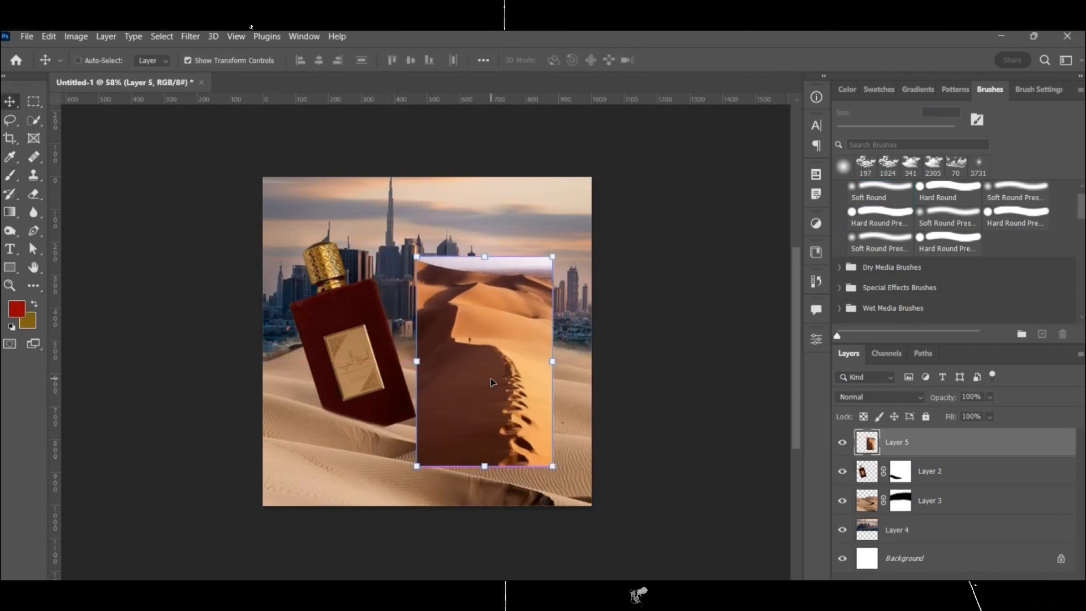
Flatten and taper the dune-ridge photo toward its upper edge and shift it right over the dark dune hollow
{"action": "right_click", "coordinate": [490, 378]}
{"action": "left_click", "coordinate": [512, 144]}
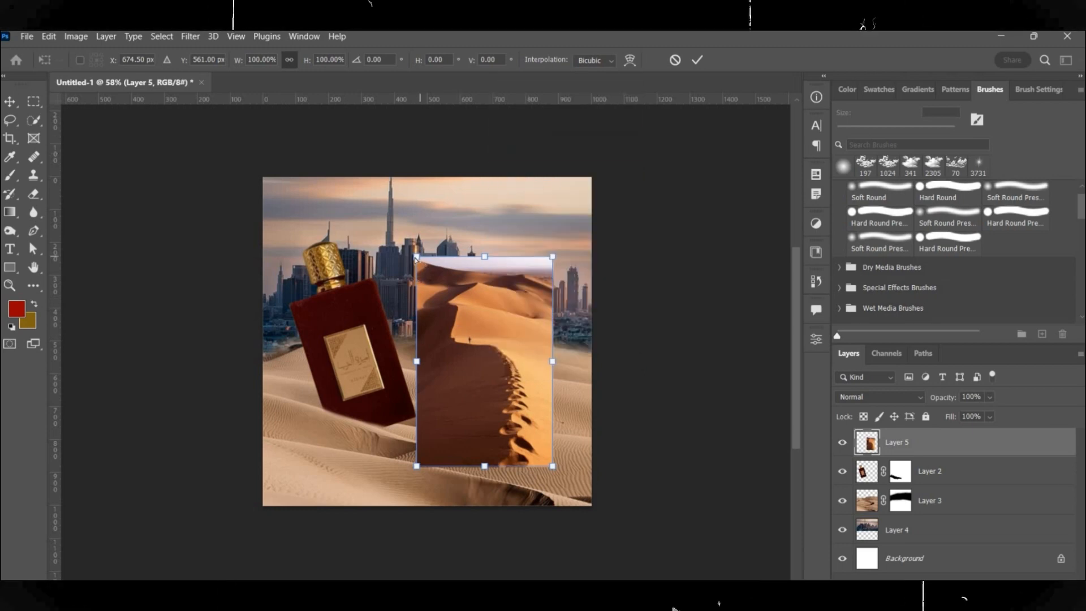
{"action": "left_click_drag", "start_coordinate": [416, 259], "coordinate": [446, 344]}
{"action": "left_click_drag", "start_coordinate": [551, 258], "coordinate": [522, 325]}
{"action": "left_click_drag", "start_coordinate": [503, 449], "coordinate": [534, 450]}
{"action": "key", "text": "Return"}
Lower the opacity of the dune-ridge layer to 53%
{"action": "left_click", "coordinate": [990, 397]}
{"action": "left_click_drag", "start_coordinate": [1008, 413], "coordinate": [975, 417]}
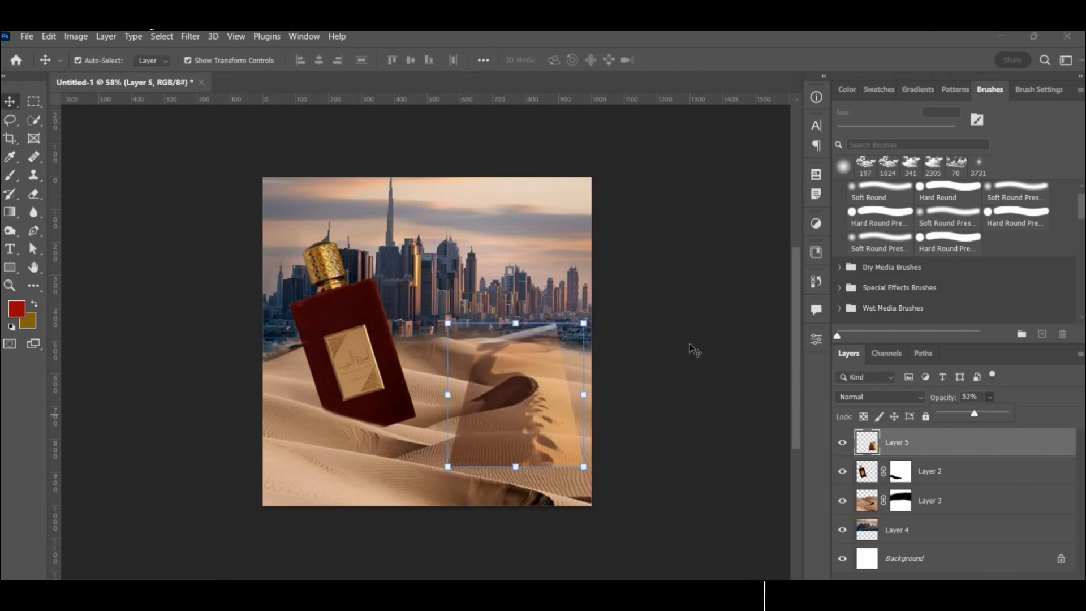
{"action": "left_click", "coordinate": [691, 346]}
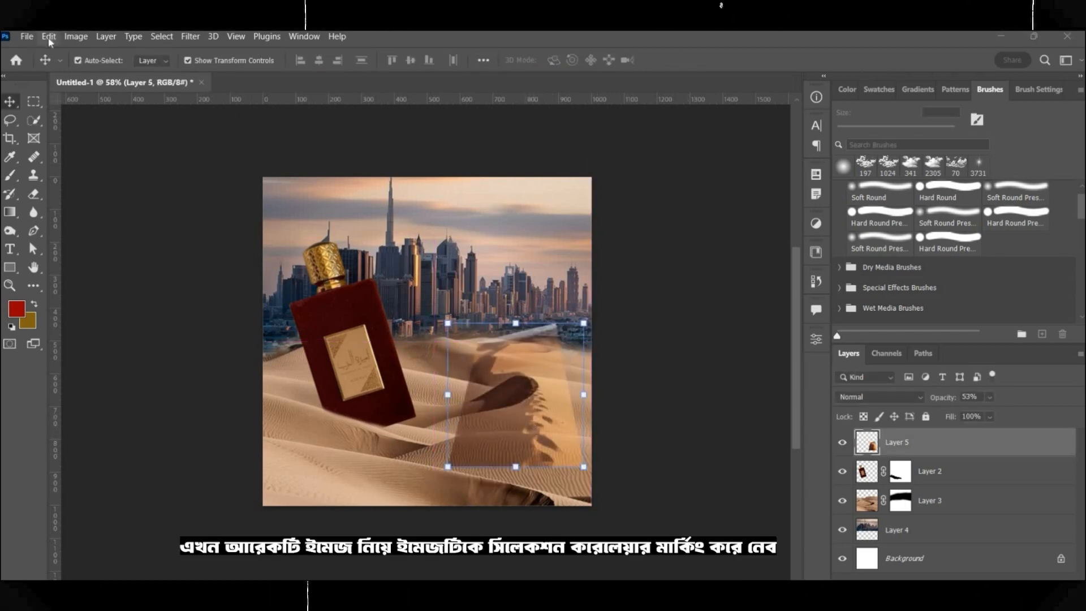
Warp the dune ridge with pins to curve along the dark hollow, and mask its edges with a 175 px Super Soft brush
{"action": "left_click", "coordinate": [49, 38]}
{"action": "left_click", "coordinate": [102, 304]}
{"action": "left_click", "coordinate": [530, 377]}
{"action": "left_click", "coordinate": [537, 403]}
{"action": "left_click_drag", "start_coordinate": [538, 403], "coordinate": [516, 421]}
{"action": "left_click", "coordinate": [540, 419]}
{"action": "mouse_move", "coordinate": [505, 441]}
{"action": "left_mouse_down"}
{"action": "mouse_move", "coordinate": [477, 419]}
{"action": "mouse_move", "coordinate": [526, 415]}
{"action": "mouse_move", "coordinate": [464, 427]}
{"action": "mouse_move", "coordinate": [460, 412]}
{"action": "left_mouse_up"}
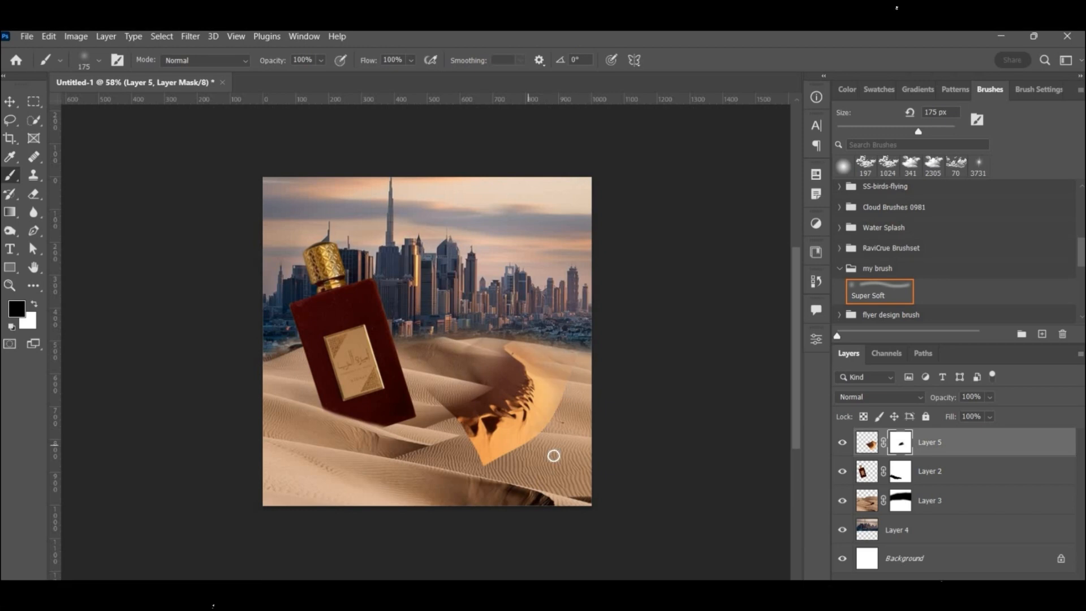
{"action": "mouse_move", "coordinate": [554, 455]}
{"action": "left_mouse_down"}
{"action": "mouse_move", "coordinate": [440, 411]}
{"action": "mouse_move", "coordinate": [541, 439]}
{"action": "left_mouse_up"}
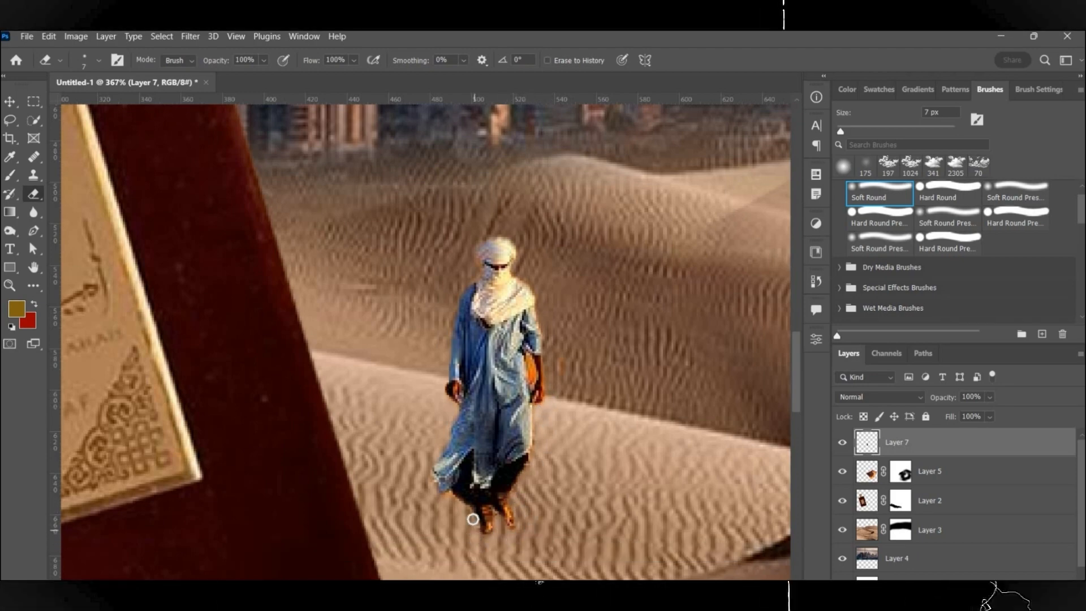
Clean up around the robed man's feet with a smaller eraser and move him onto the dune ridge
{"action": "key", "text": "bracketleft"}
{"action": "key", "text": "bracketleft"}
{"action": "key", "text": "bracketleft"}
{"action": "key", "text": "bracketleft"}
{"action": "key", "text": "bracketleft"}
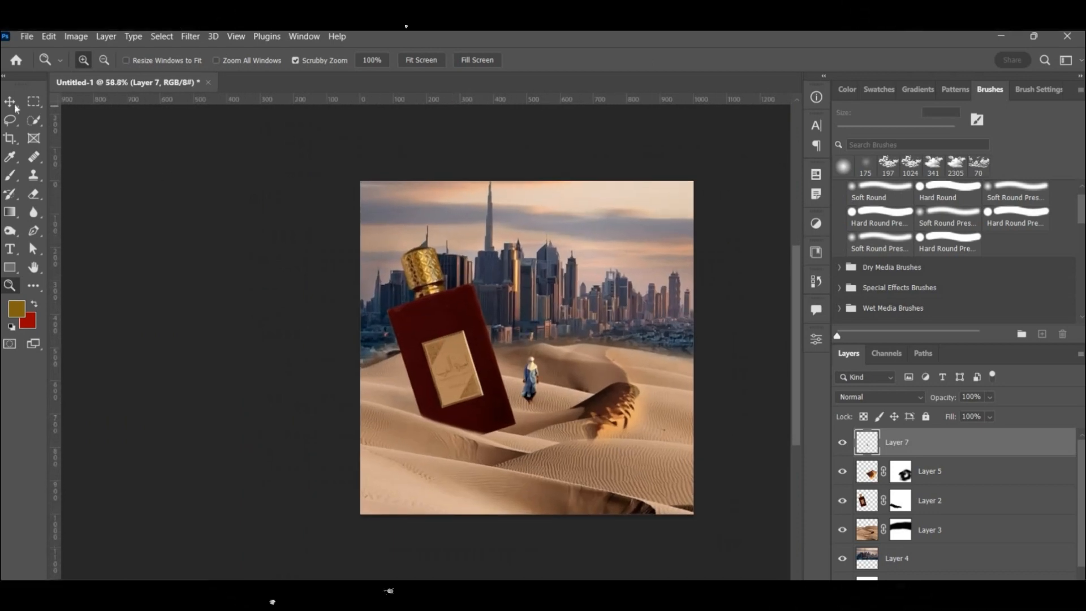
{"action": "left_click_drag", "start_coordinate": [543, 379], "coordinate": [635, 366]}
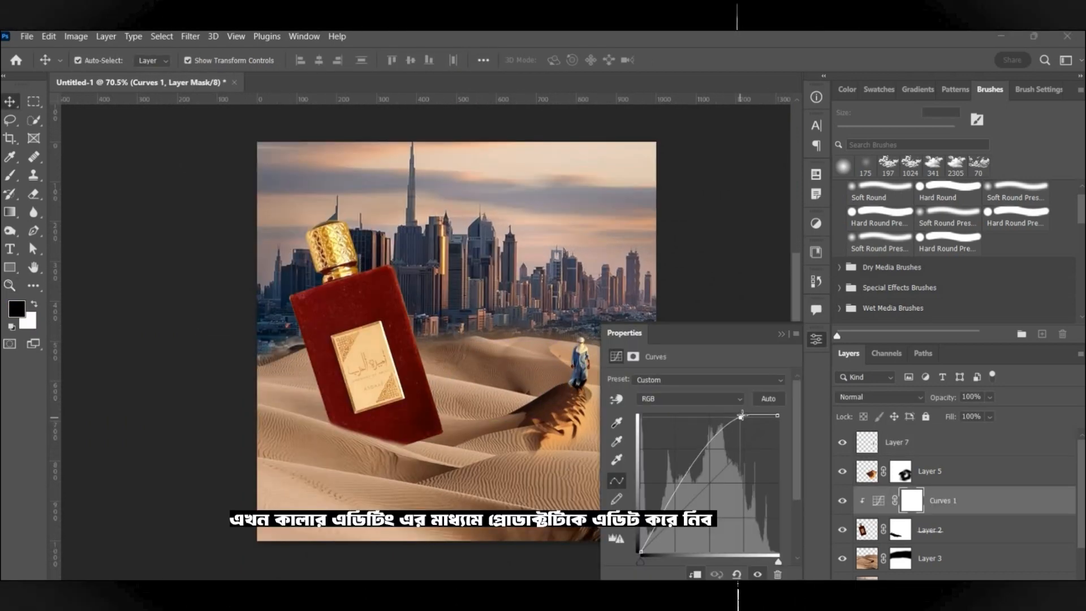
Adjust the upper point of the clipped RGB curve to brighten the bottle
{"action": "left_click_drag", "start_coordinate": [735, 428], "coordinate": [741, 424]}
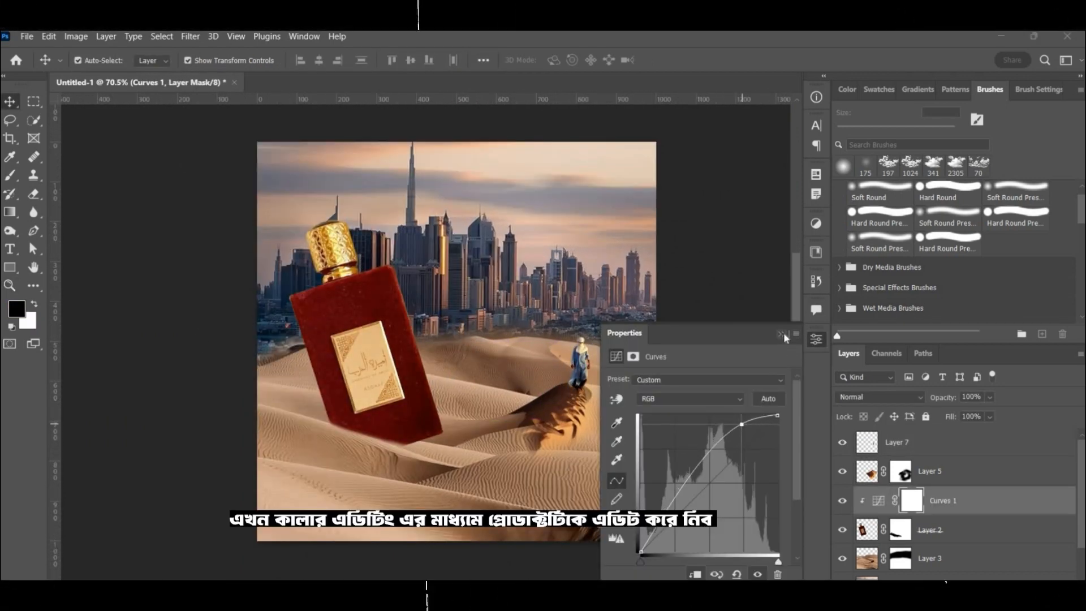
{"action": "left_click", "coordinate": [783, 333]}
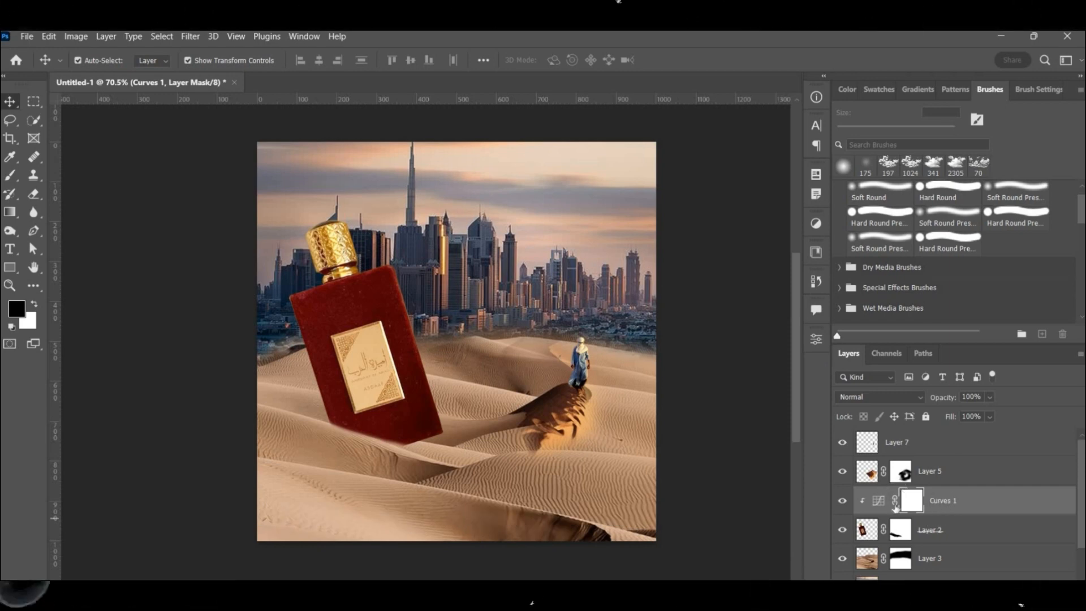
Add an Exposure adjustment clipped to the bottle layer and raise its exposure
{"action": "left_click", "coordinate": [946, 539]}
{"action": "left_click", "coordinate": [962, 584]}
{"action": "left_click", "coordinate": [994, 436]}
{"action": "left_click_drag", "start_coordinate": [696, 415], "coordinate": [727, 416]}
{"action": "left_click", "coordinate": [781, 334]}
Invert the Exposure mask and paint highlights back onto the bottle with a white 175 px Super Soft brush
{"action": "key", "text": "ctrl+i"}
{"action": "key", "text": "b"}
{"action": "key", "text": "x"}
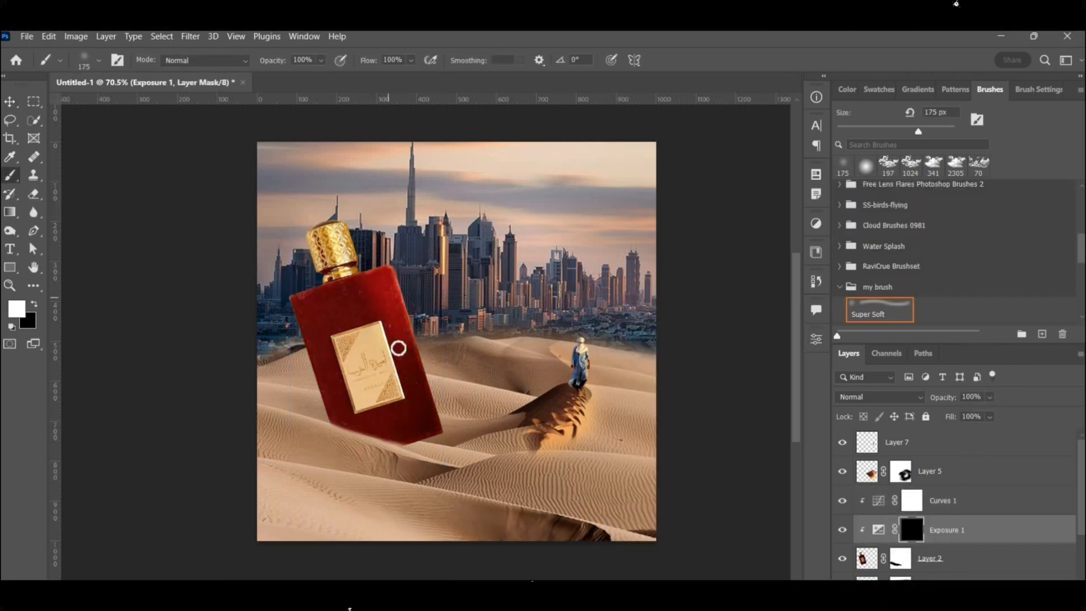
{"action": "mouse_move", "coordinate": [352, 289]}
{"action": "left_mouse_down"}
{"action": "mouse_move", "coordinate": [441, 431]}
{"action": "mouse_move", "coordinate": [366, 332]}
{"action": "mouse_move", "coordinate": [387, 274]}
{"action": "left_mouse_up"}
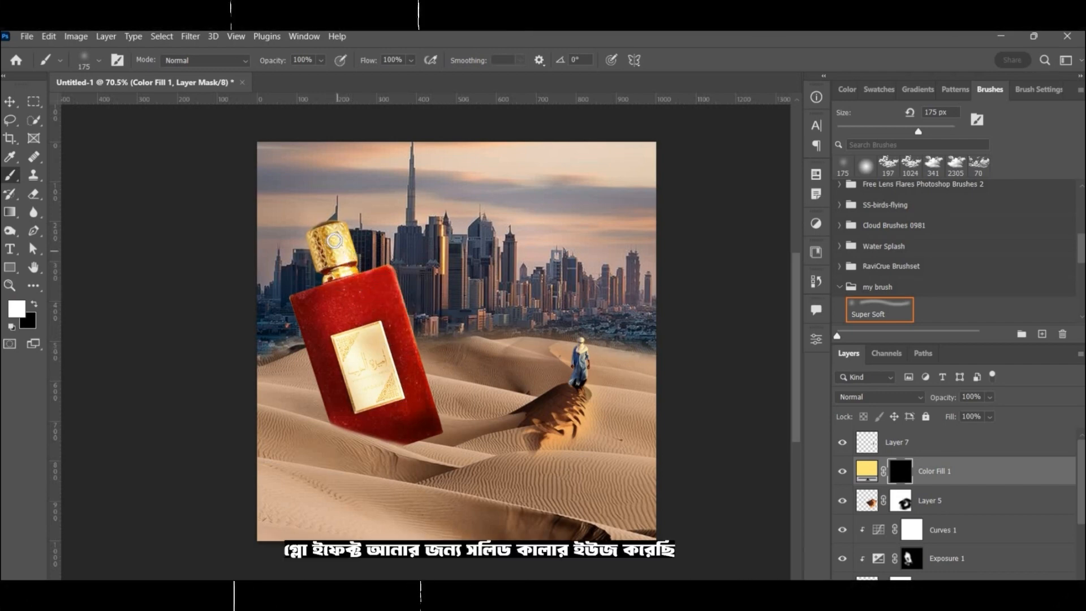
Paint yellow glow through the Color Fill mask at the bottle cap and beside the man, undoing the stray strokes
{"action": "left_click", "coordinate": [337, 232]}
{"action": "left_click_drag", "start_coordinate": [565, 365], "coordinate": [464, 352]}
{"action": "key", "text": "ctrl+z"}
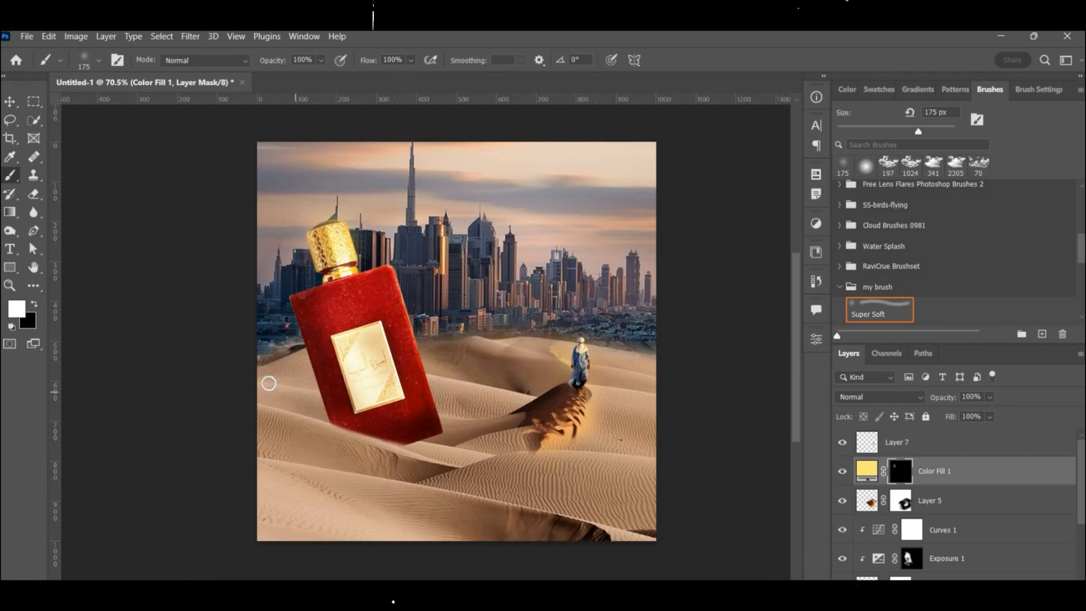
{"action": "mouse_move", "coordinate": [270, 383]}
{"action": "left_mouse_down"}
{"action": "mouse_move", "coordinate": [344, 414]}
{"action": "mouse_move", "coordinate": [348, 427]}
{"action": "left_mouse_up"}
{"action": "key", "text": "ctrl+z"}
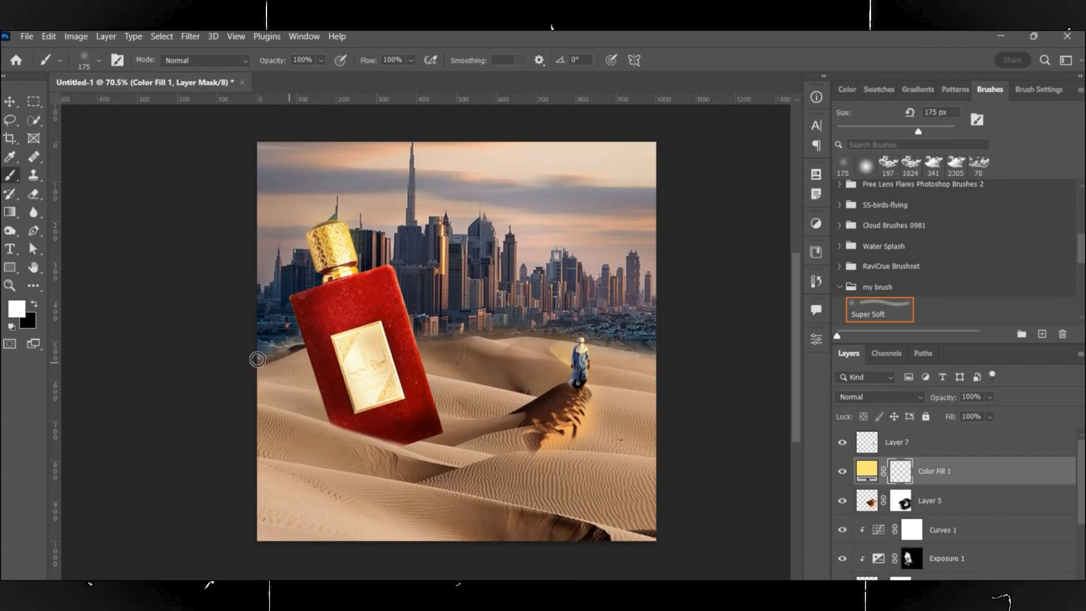
Paint yellow glow onto the skyline towers and the bottle's edge through the Color Fill mask with 50 px and 35 px soft brushes
{"action": "left_click", "coordinate": [258, 359]}
{"action": "left_click", "coordinate": [456, 336]}
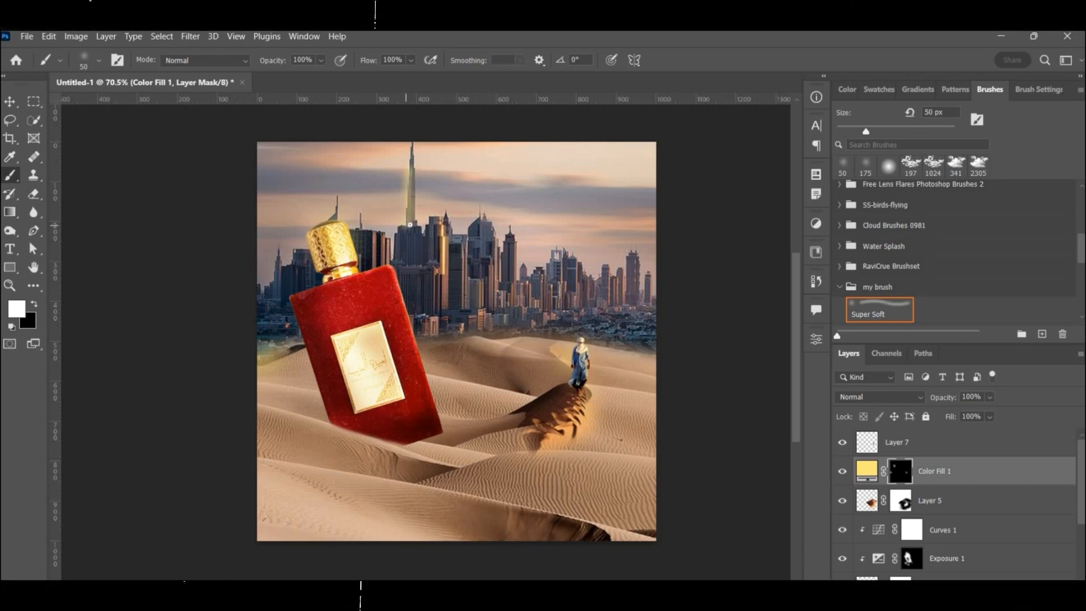
{"action": "left_click_drag", "start_coordinate": [491, 254], "coordinate": [493, 303]}
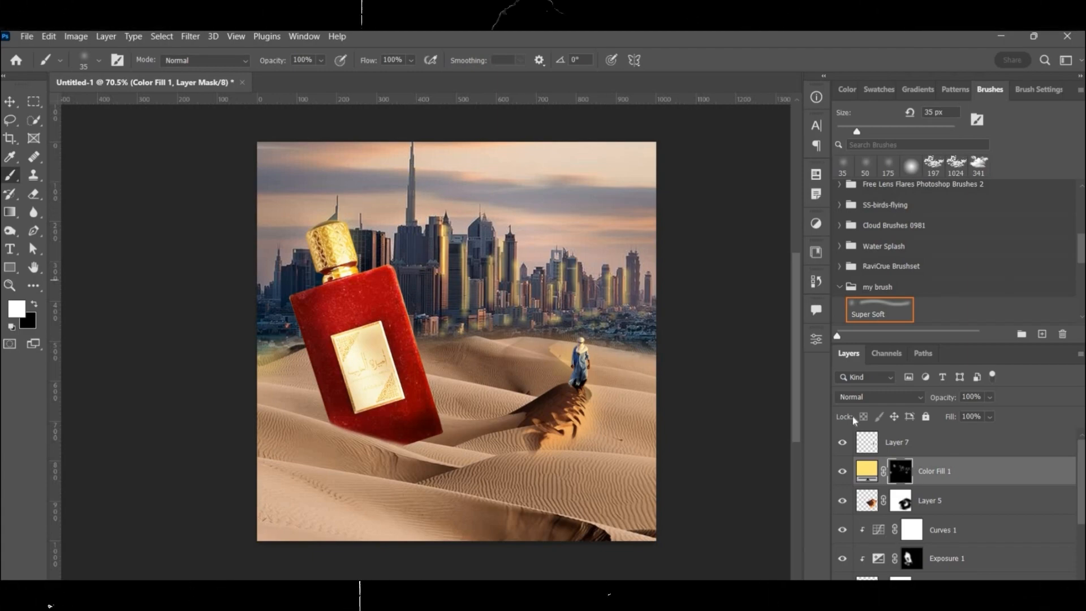
{"action": "scroll", "coordinate": [433, 419], "scroll_direction": "up", "scroll_amount": 5}
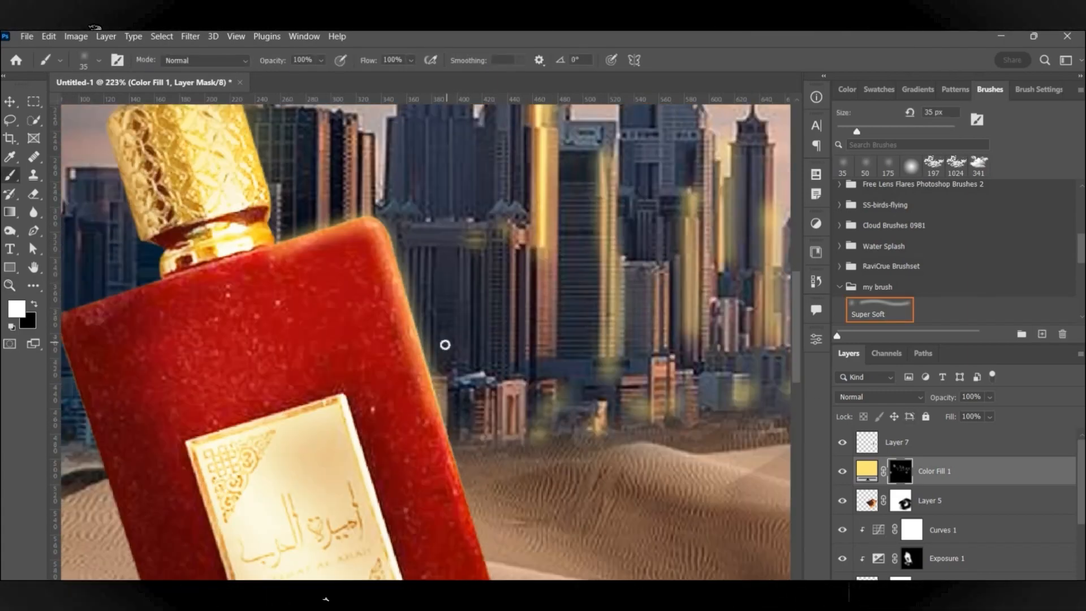
{"action": "key", "text": "x"}
{"action": "scroll", "coordinate": [501, 402], "scroll_direction": "down", "scroll_amount": 8}
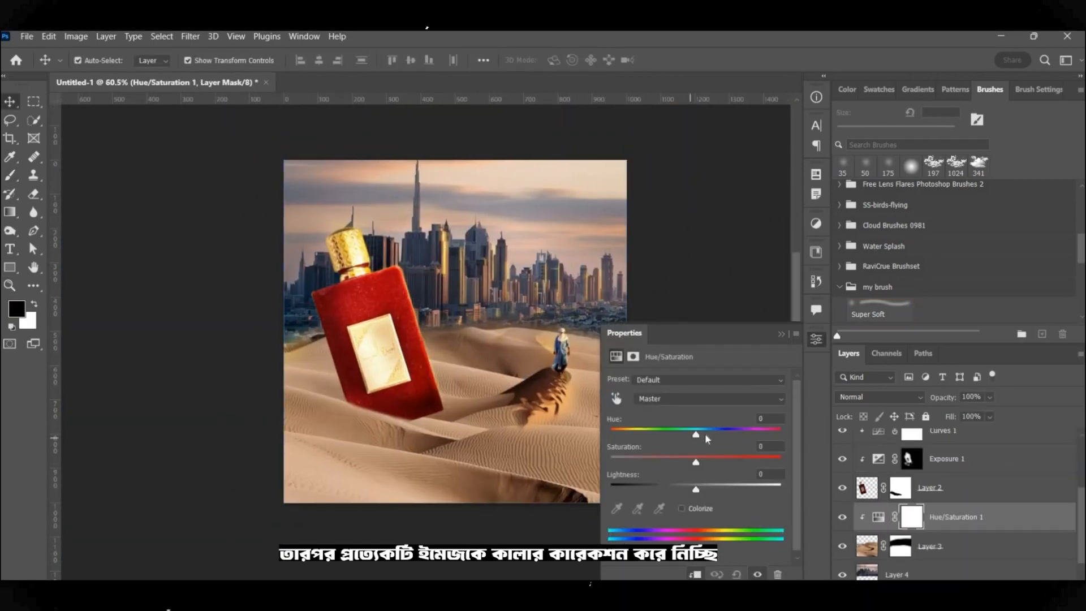
Set the desert's clipped Hue/Saturation adjustment to hue +8 and saturation +48
{"action": "left_click_drag", "start_coordinate": [705, 433], "coordinate": [696, 433]}
{"action": "left_click_drag", "start_coordinate": [695, 461], "coordinate": [736, 464]}
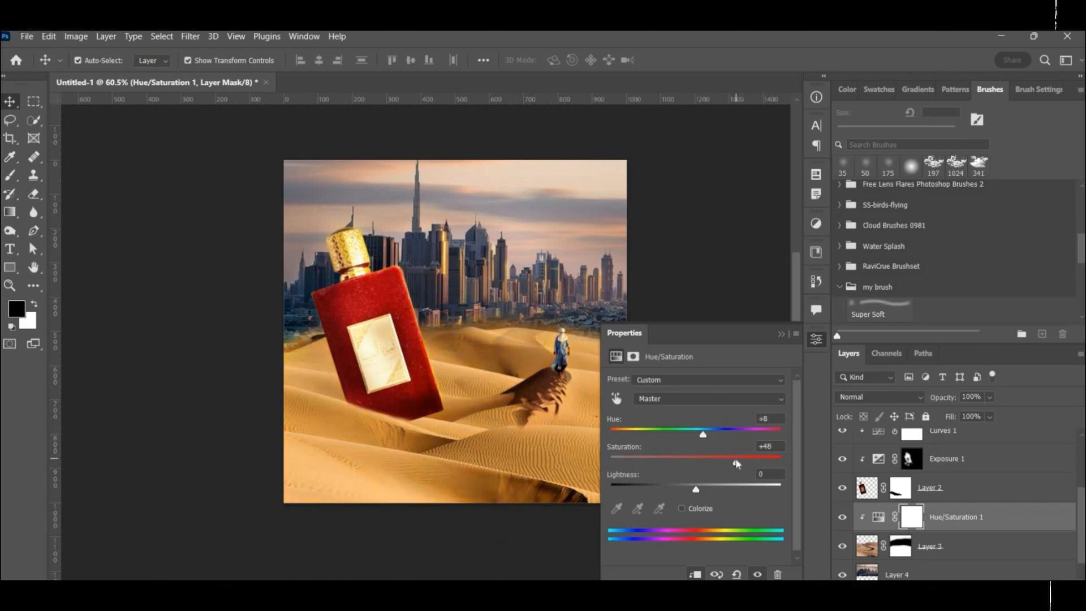
{"action": "left_click", "coordinate": [781, 334]}
Add a Color Balance adjustment clipped to the desert layer with midtones at red +22, magenta -10 and blue +5
{"action": "left_click", "coordinate": [933, 546]}
{"action": "left_click", "coordinate": [959, 585]}
{"action": "left_click", "coordinate": [1001, 473]}
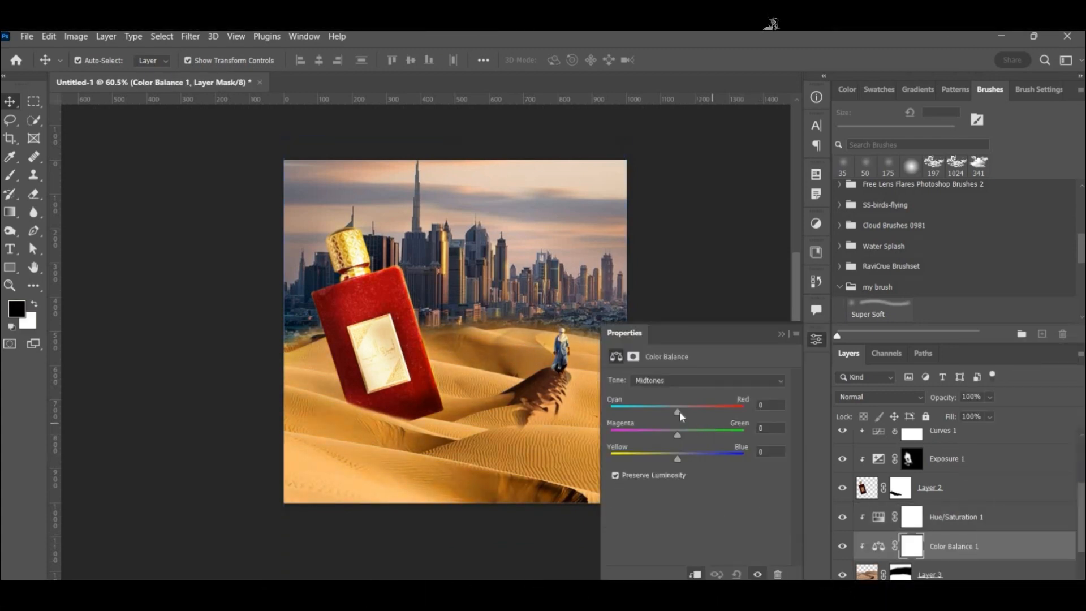
{"action": "left_click_drag", "start_coordinate": [679, 411], "coordinate": [690, 459]}
{"action": "left_click", "coordinate": [781, 334]}
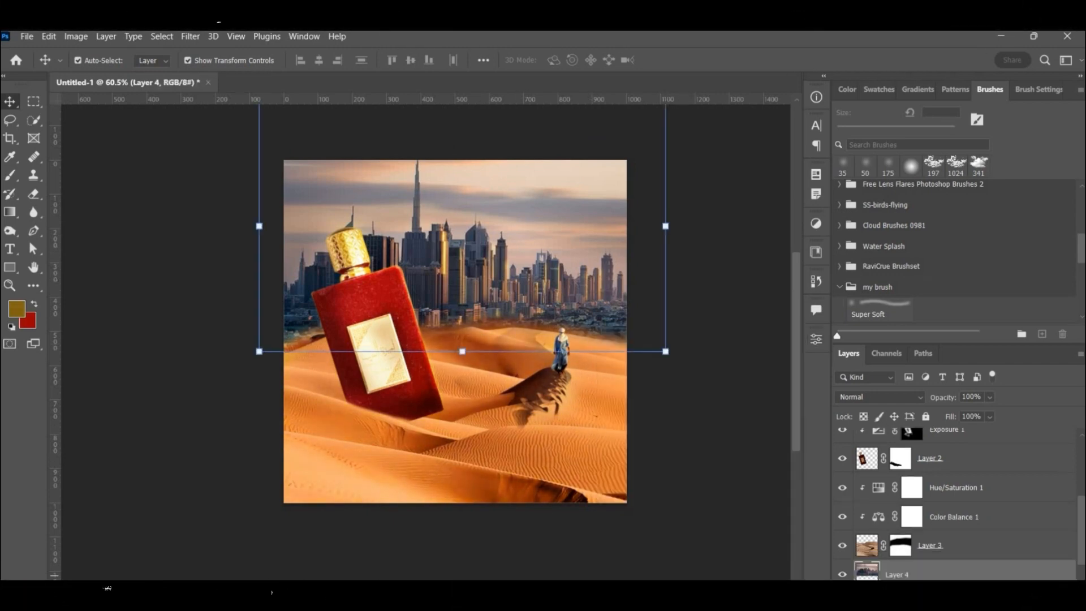
Add a Color Balance adjustment above the skyline layer with midtones at red +53, green +19 and yellow -18
{"action": "left_click", "coordinate": [959, 584]}
{"action": "left_click", "coordinate": [1004, 376]}
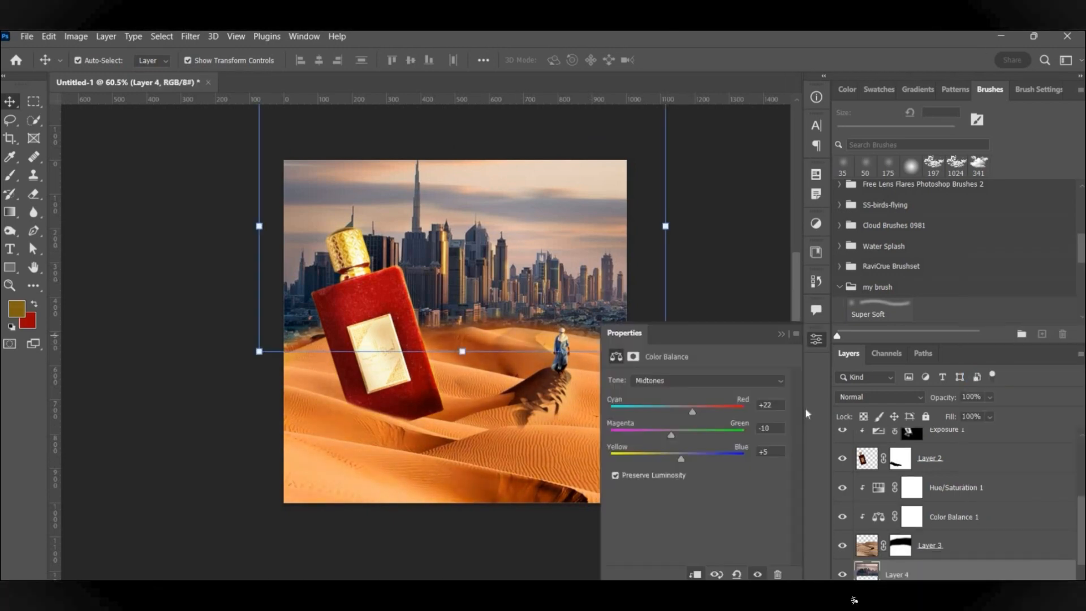
{"action": "left_click_drag", "start_coordinate": [677, 411], "coordinate": [666, 456]}
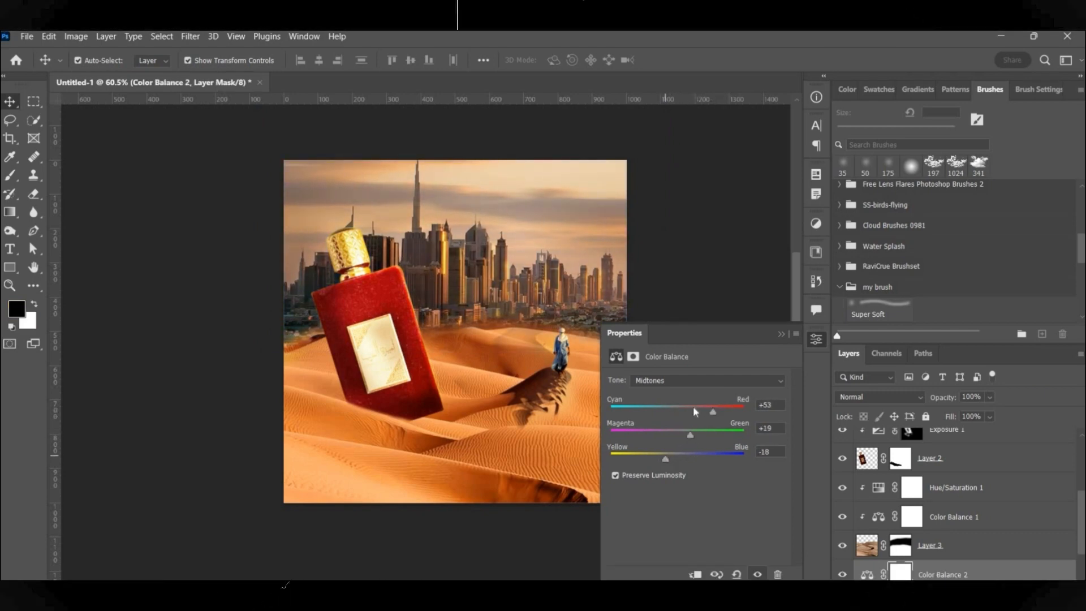
{"action": "left_click", "coordinate": [816, 340]}
Add an Exposure adjustment directly above the skyline layer and raise its exposure to brighten the city and sky
{"action": "scroll", "coordinate": [934, 550], "scroll_direction": "down", "scroll_amount": 2}
{"action": "left_click", "coordinate": [933, 548]}
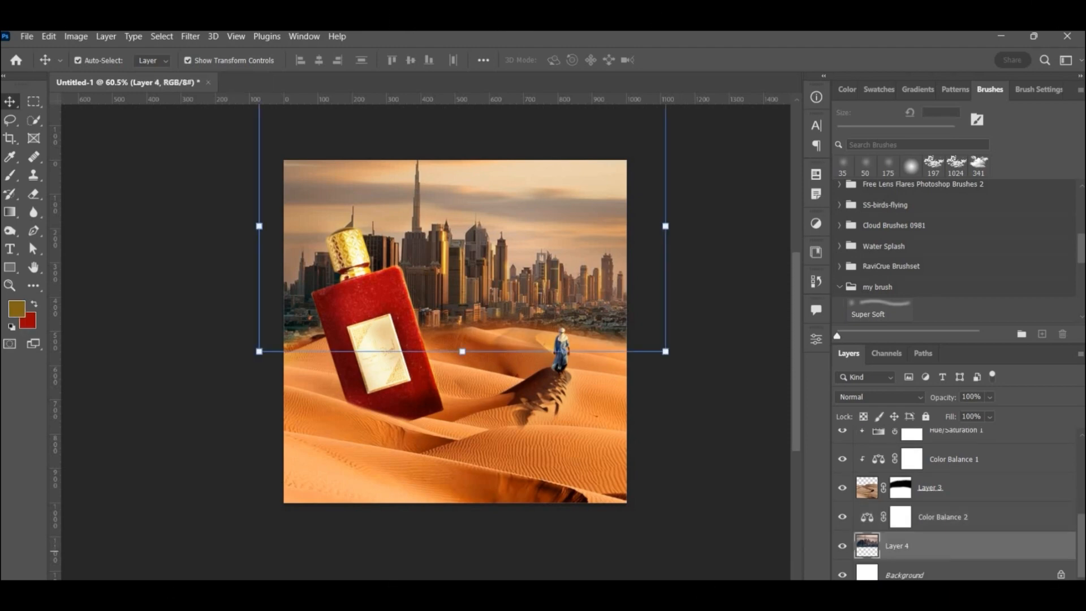
{"action": "left_click", "coordinate": [959, 588]}
{"action": "left_click", "coordinate": [989, 430]}
{"action": "left_click_drag", "start_coordinate": [696, 414], "coordinate": [714, 414]}
{"action": "left_click", "coordinate": [815, 340]}
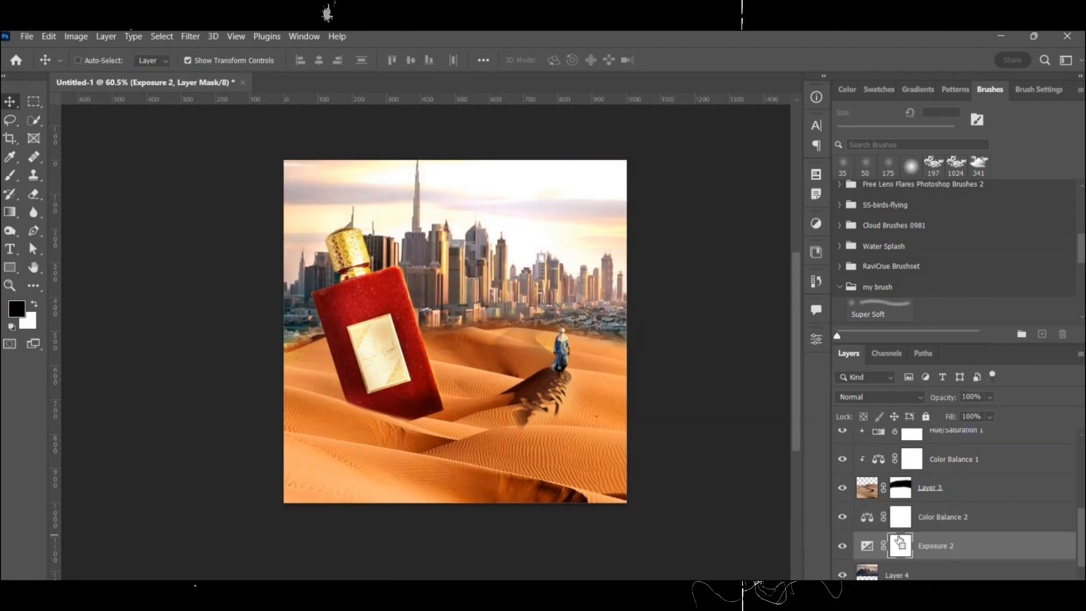
Invert the skyline Exposure mask and ready a white brush for painting light back in
{"action": "key", "text": "ctrl+i"}
{"action": "key", "text": "b"}
{"action": "key", "text": "x"}
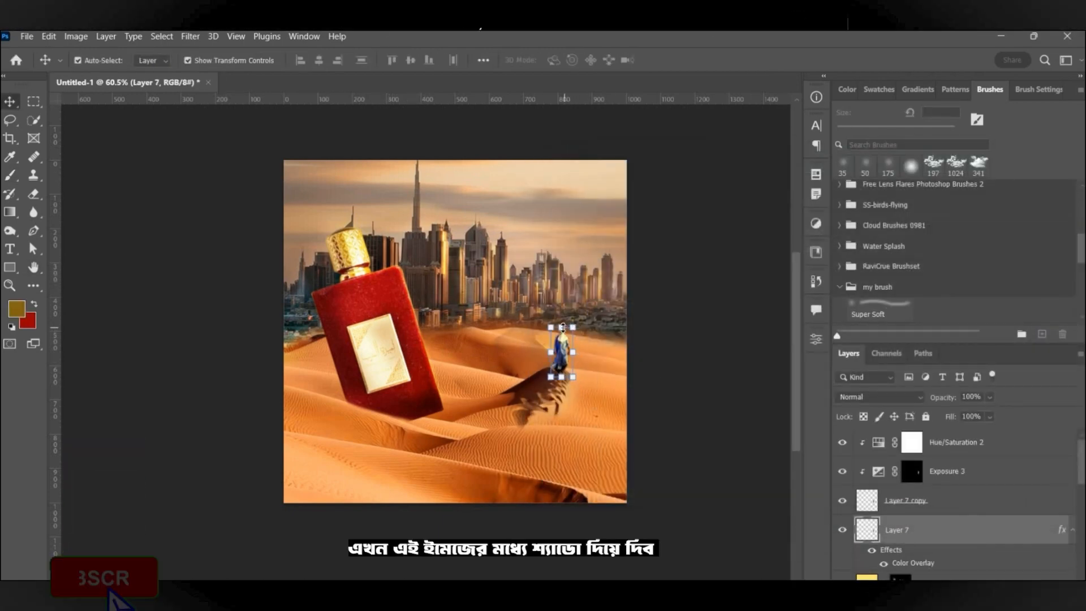
Rotate, flatten and skew the man's black duplicate so it lies on the dune as a shadow from his feet
{"action": "left_click_drag", "start_coordinate": [573, 366], "coordinate": [527, 375]}
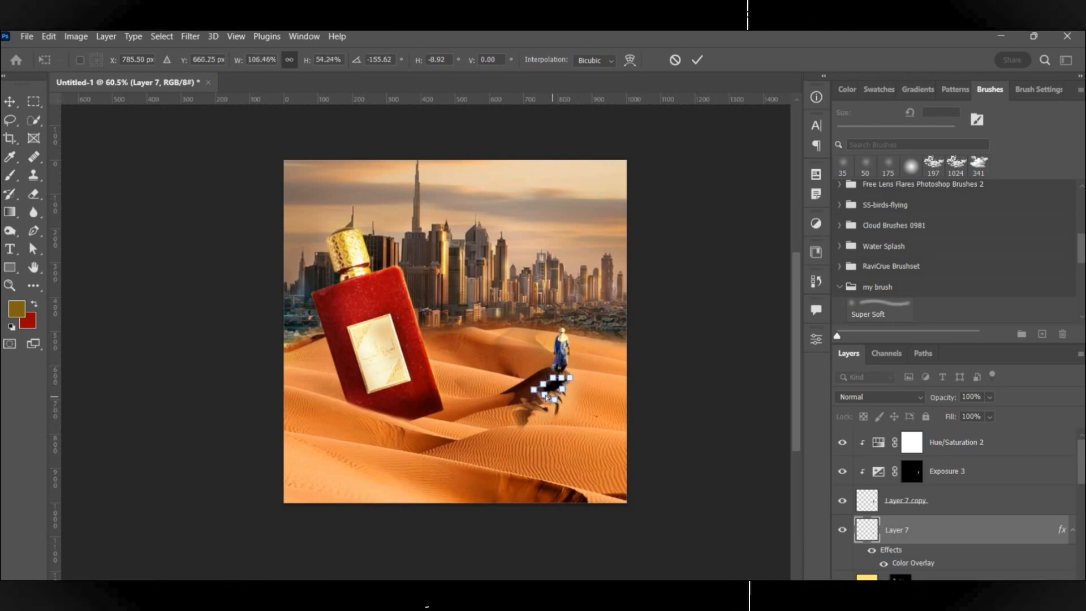
{"action": "key", "text": "Return"}
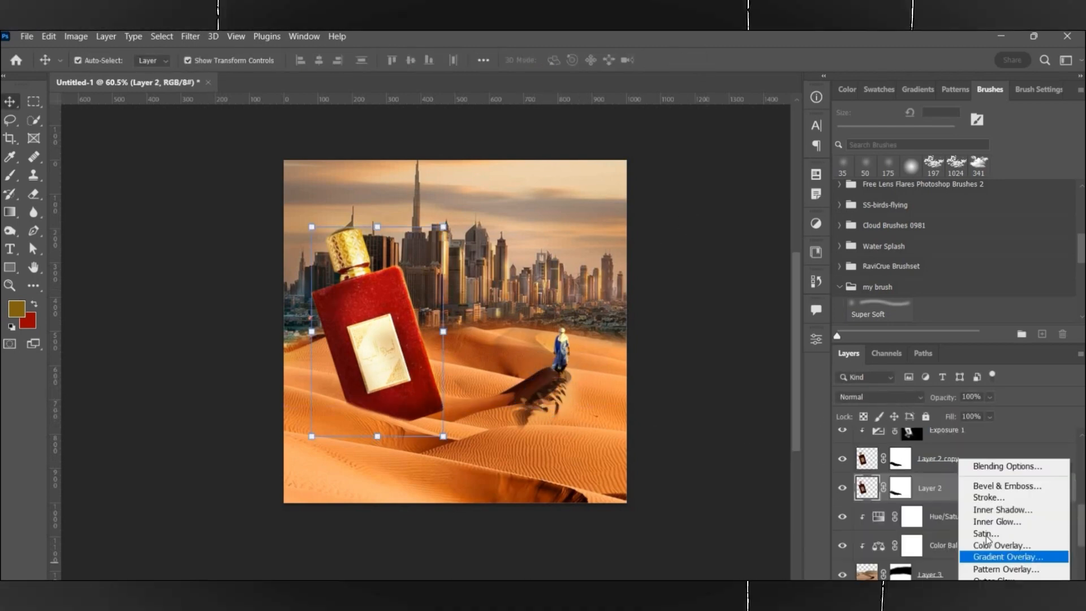
Turn the lower bottle copy into a shadow with a black Color Overlay, skew it across the sand, and set 48% opacity and 64% fill
{"action": "left_click", "coordinate": [1001, 545]}
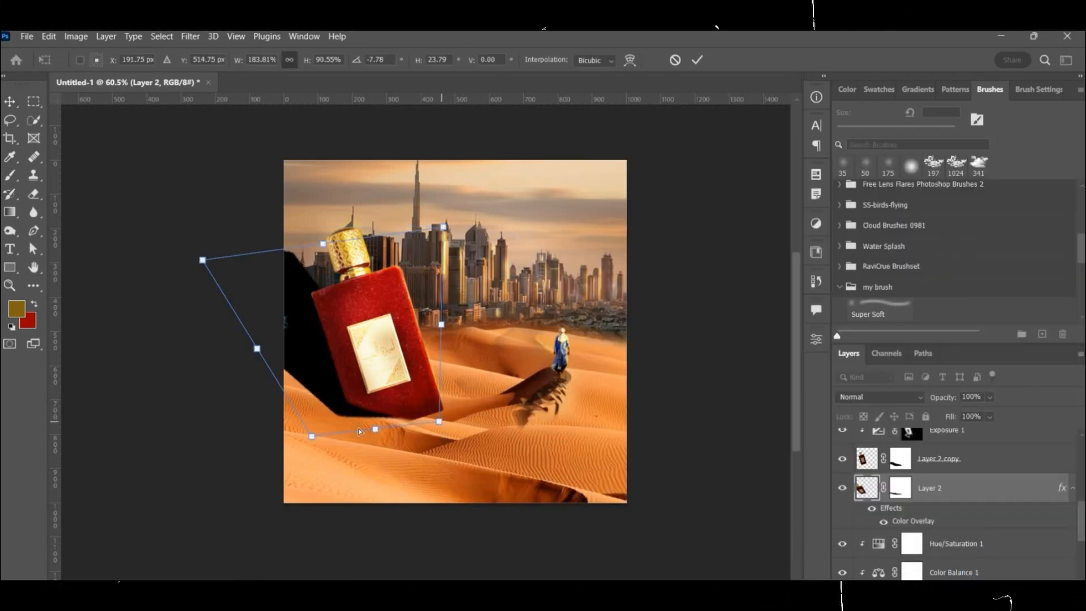
{"action": "left_click_drag", "start_coordinate": [311, 436], "coordinate": [324, 412]}
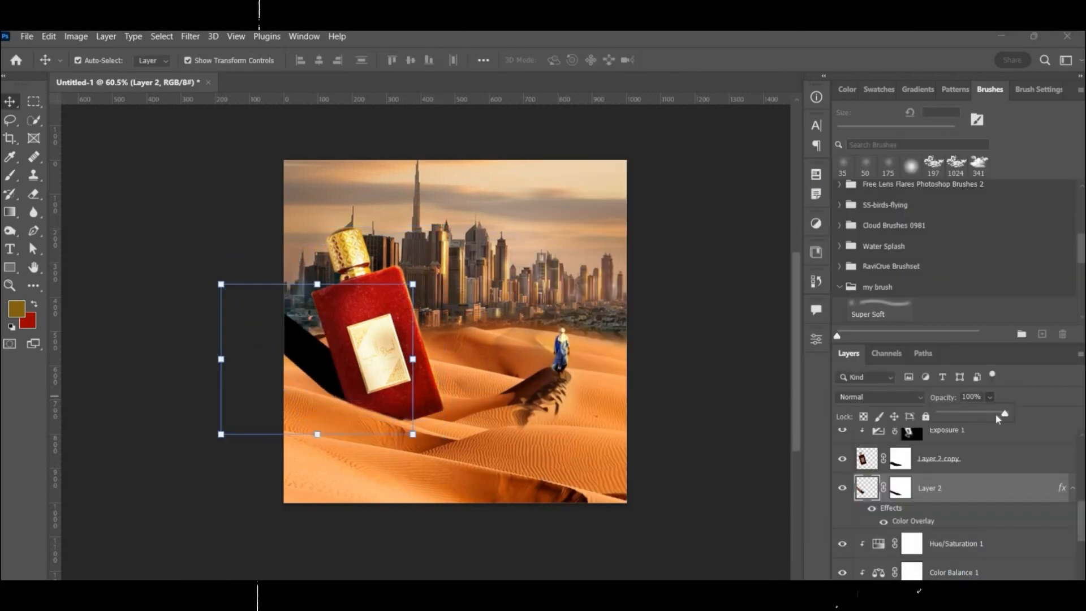
{"action": "left_click_drag", "start_coordinate": [1000, 414], "coordinate": [974, 417]}
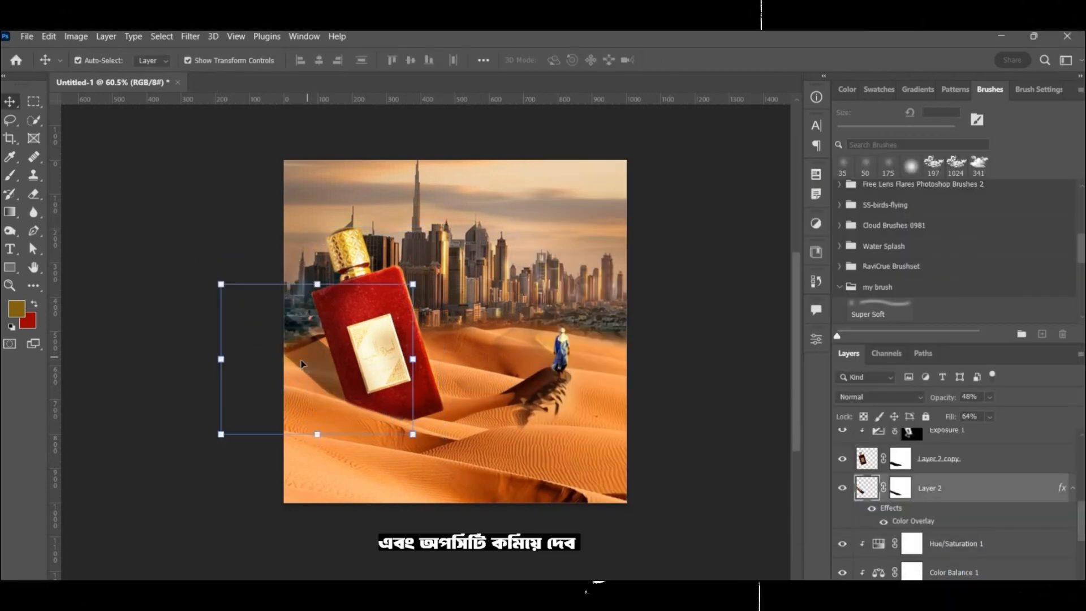
Soften the bottle shadow by painting its layer mask black with a 200 px Super Soft brush
{"action": "left_click", "coordinate": [10, 176]}
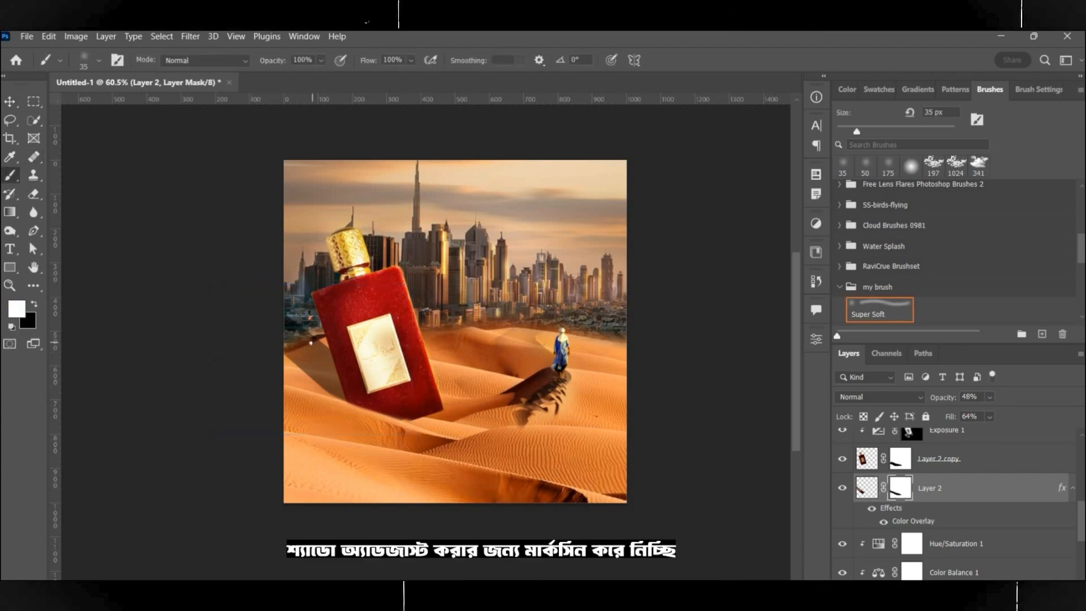
{"action": "key", "text": "bracketright"}
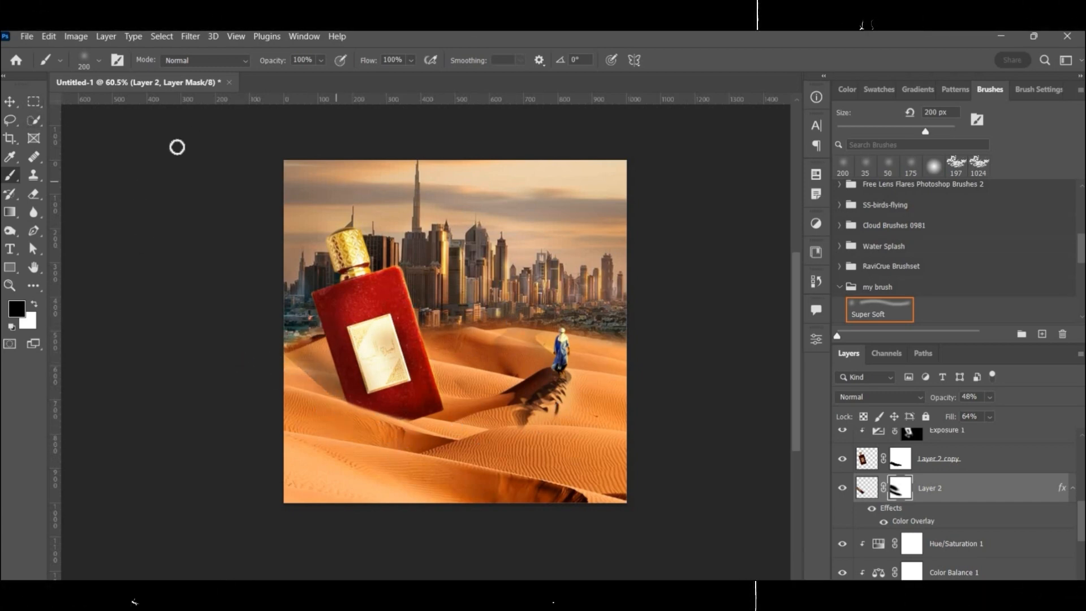
{"action": "key", "text": "v"}
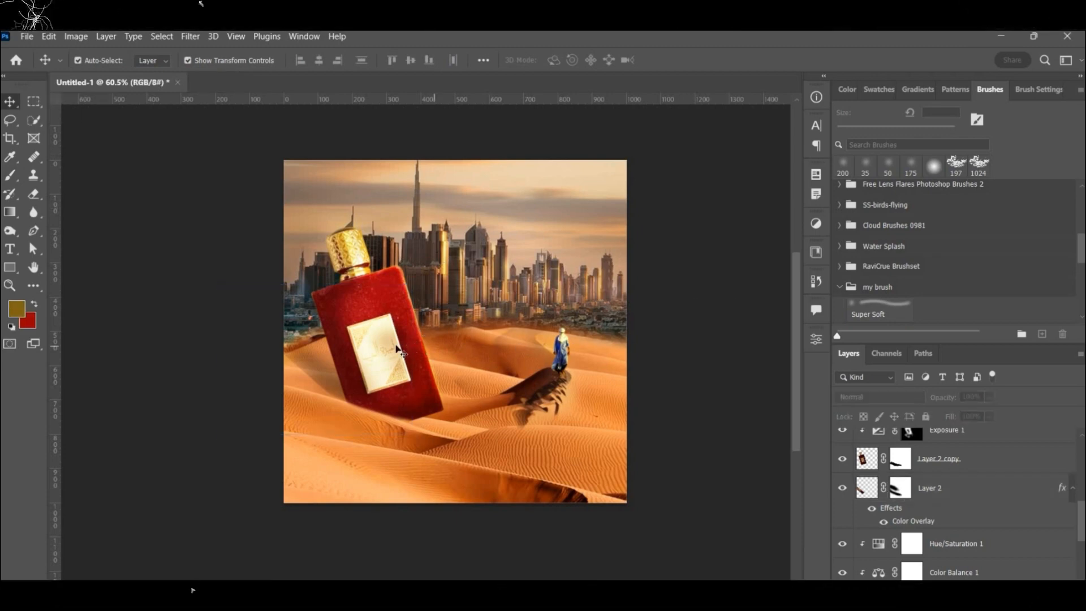
Paint dust along the desert horizon and behind the man through the new Color Fill mask with a 300 px Ground Dust brush
{"action": "scroll", "coordinate": [420, 347], "scroll_direction": "down", "scroll_amount": 1}
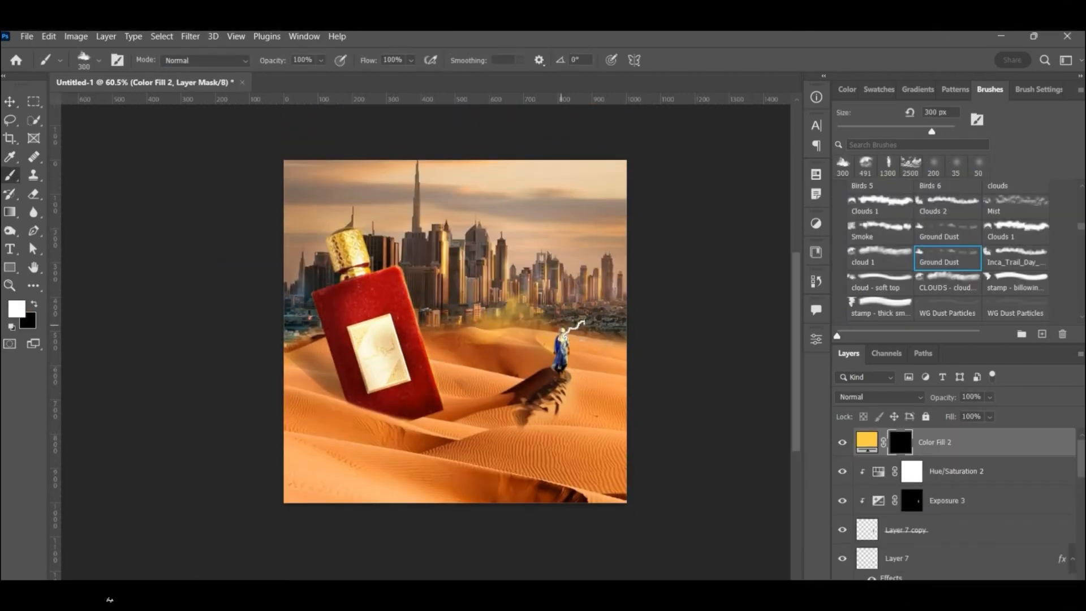
{"action": "left_click_drag", "start_coordinate": [567, 330], "coordinate": [597, 332]}
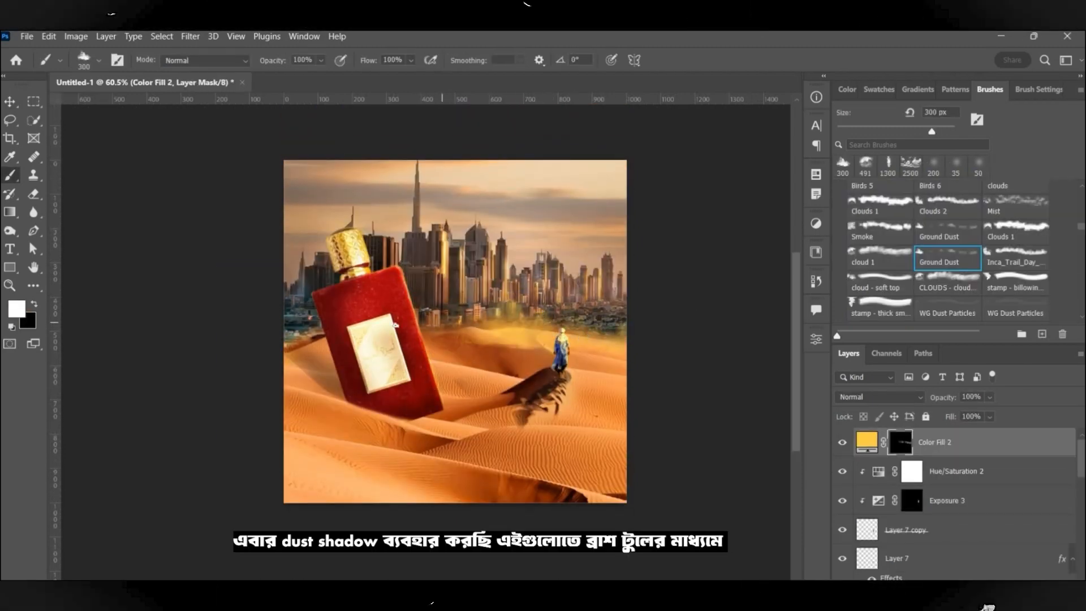
{"action": "left_click_drag", "start_coordinate": [441, 323], "coordinate": [281, 346]}
{"action": "key", "text": "v"}
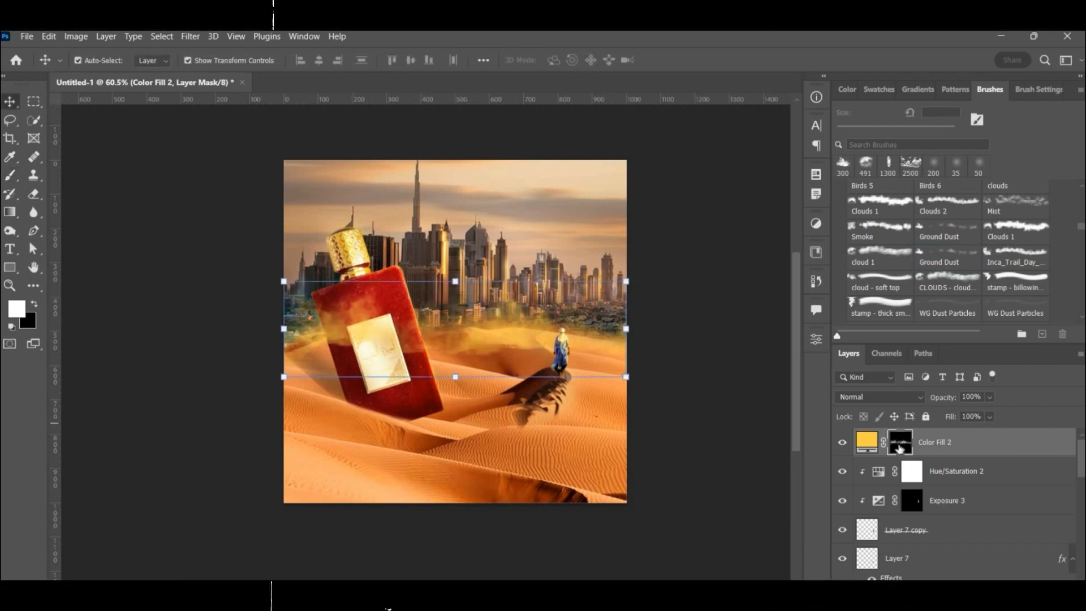
Recolor the dust fill to an orange sampled from the dunes (#d67b3d) and brush the dust off the bottle on its mask
{"action": "double_click", "coordinate": [867, 442]}
{"action": "left_click", "coordinate": [482, 361]}
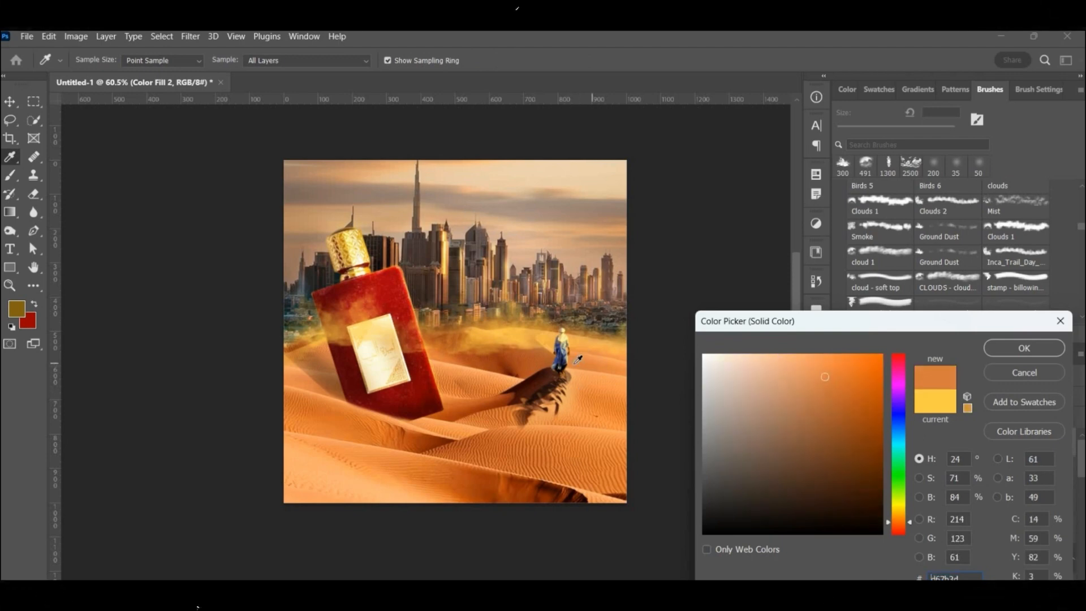
{"action": "left_click", "coordinate": [1007, 348]}
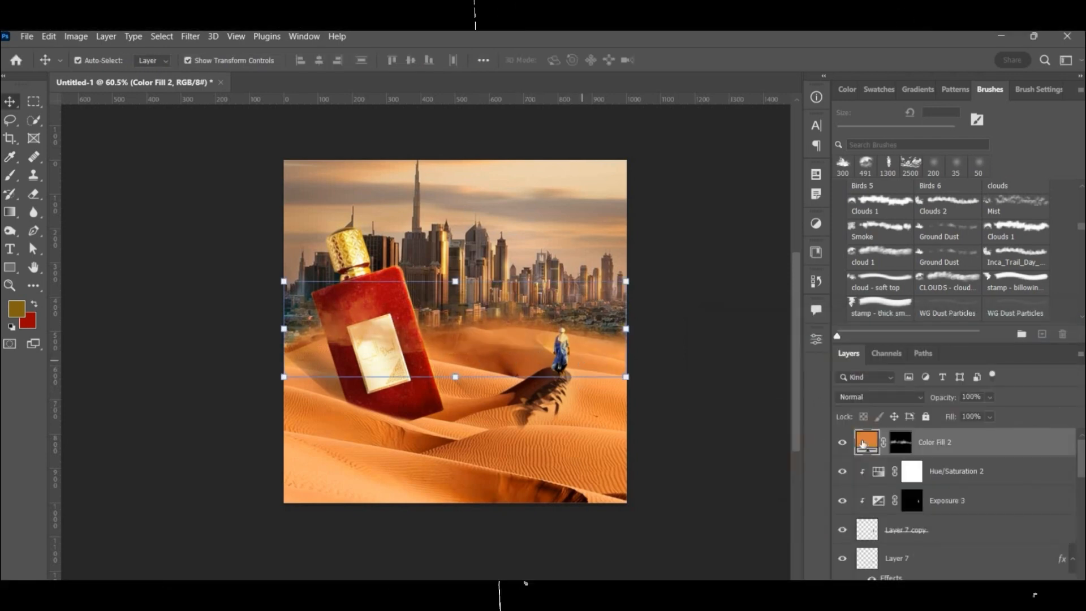
{"action": "key", "text": "b"}
{"action": "key", "text": "x"}
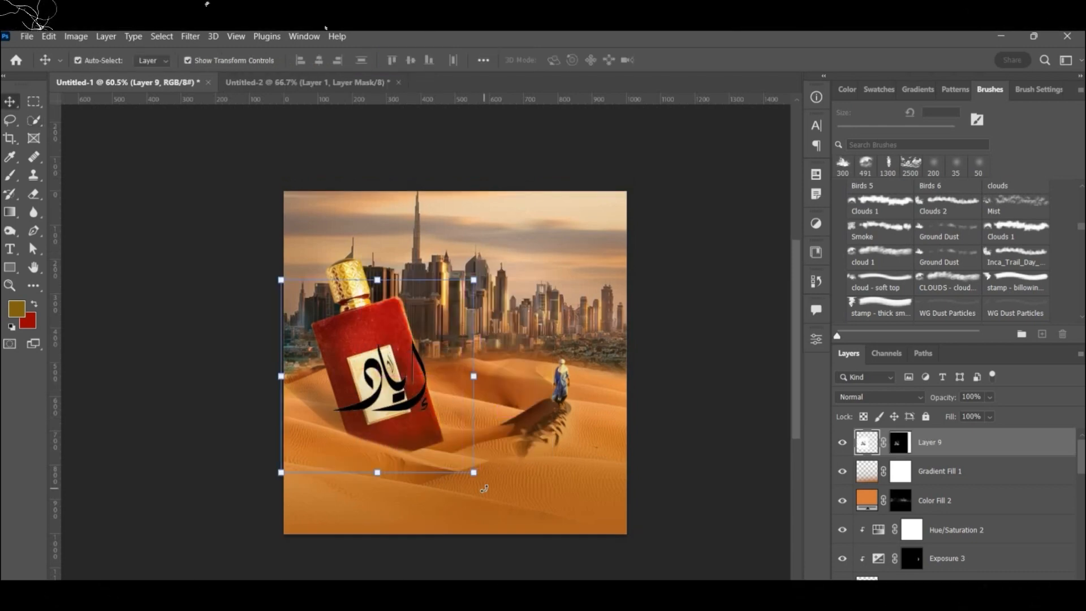
Scale the Arabic calligraphy down onto the bottle's label and apply a Warming Filter (85) Photo Filter at 54% density
{"action": "left_click_drag", "start_coordinate": [490, 475], "coordinate": [383, 385]}
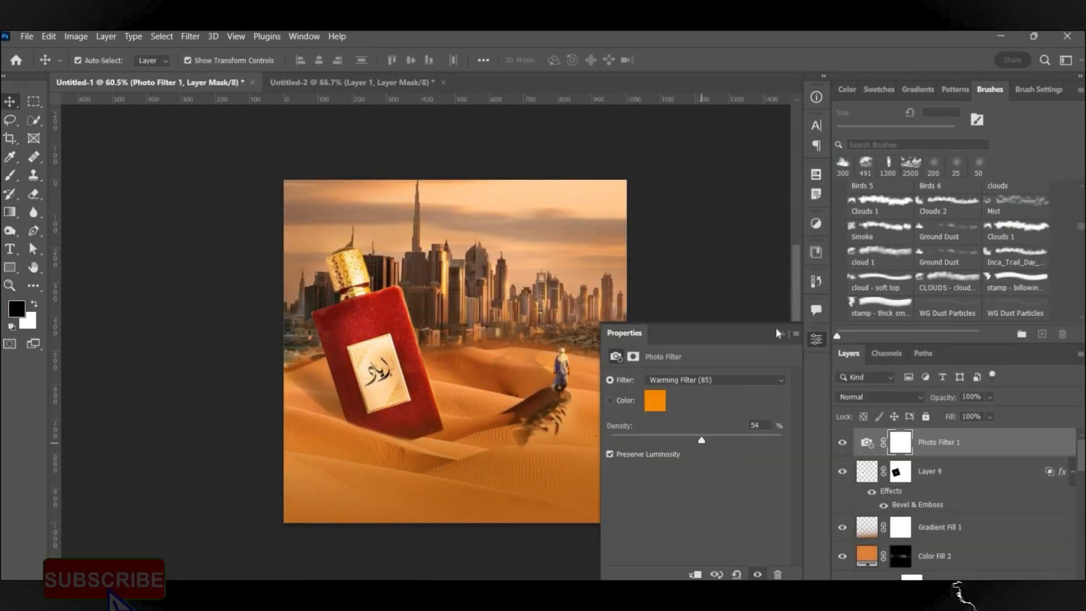
{"action": "left_click", "coordinate": [780, 334]}
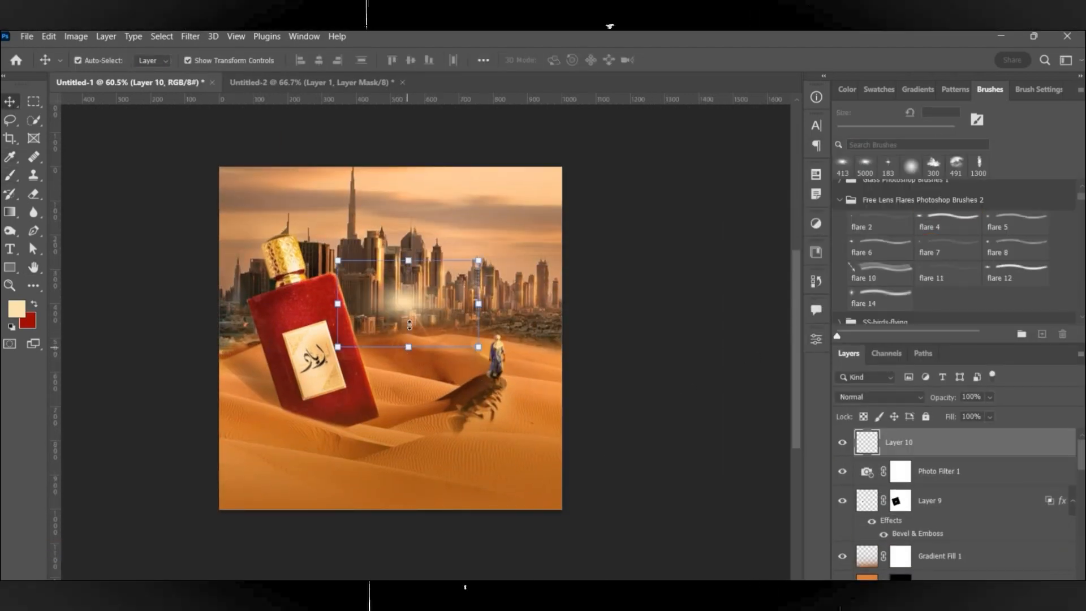
Squeeze the light flare into a thin streak, rotate it about 72° and place it along the bottle's right edge
{"action": "left_click_drag", "start_coordinate": [409, 325], "coordinate": [419, 279]}
{"action": "left_click_drag", "start_coordinate": [453, 350], "coordinate": [348, 338]}
{"action": "left_click_drag", "start_coordinate": [419, 287], "coordinate": [366, 354]}
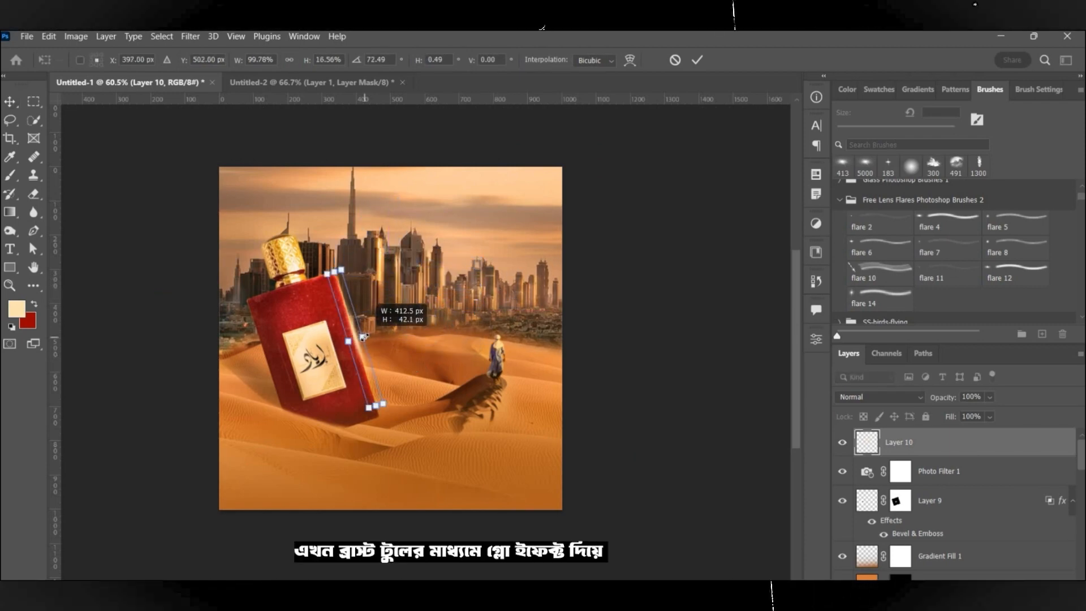
{"action": "left_click", "coordinate": [696, 60]}
{"action": "left_click", "coordinate": [613, 317]}
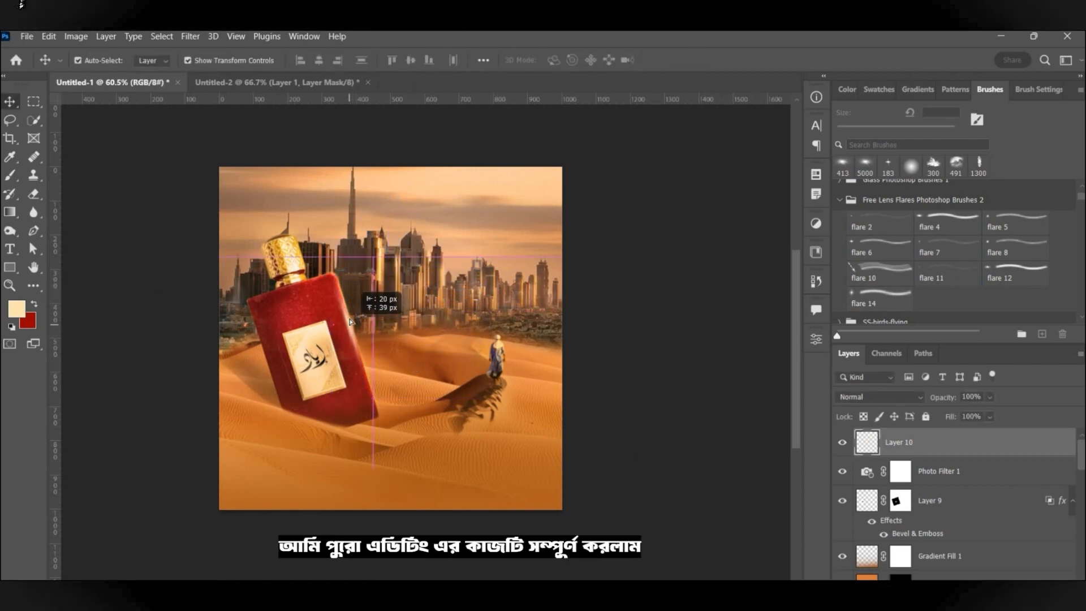